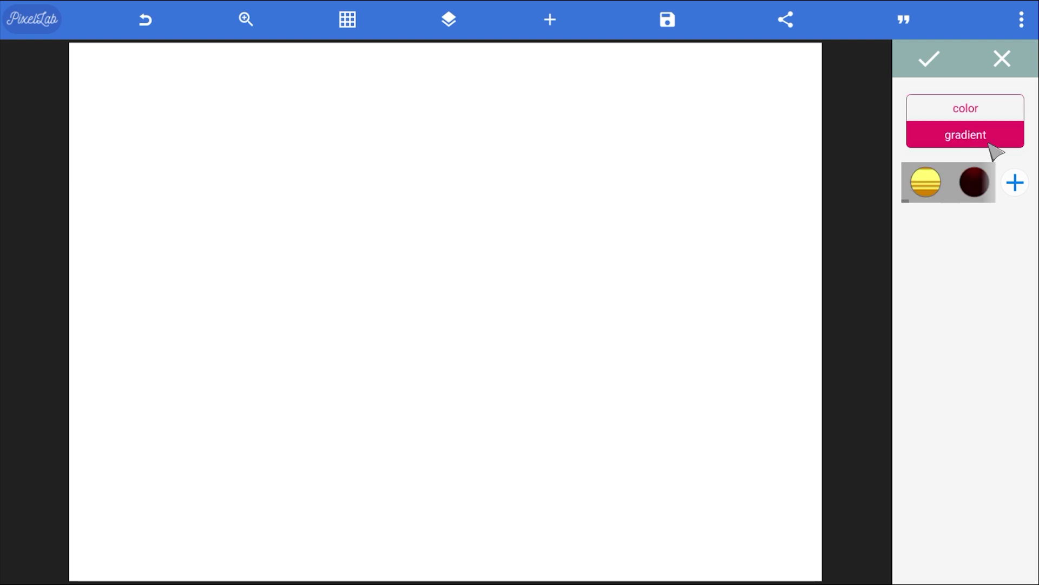
Step: Start a new background gradient, beginning from the default grey vertical fade
left_click(1015, 183)
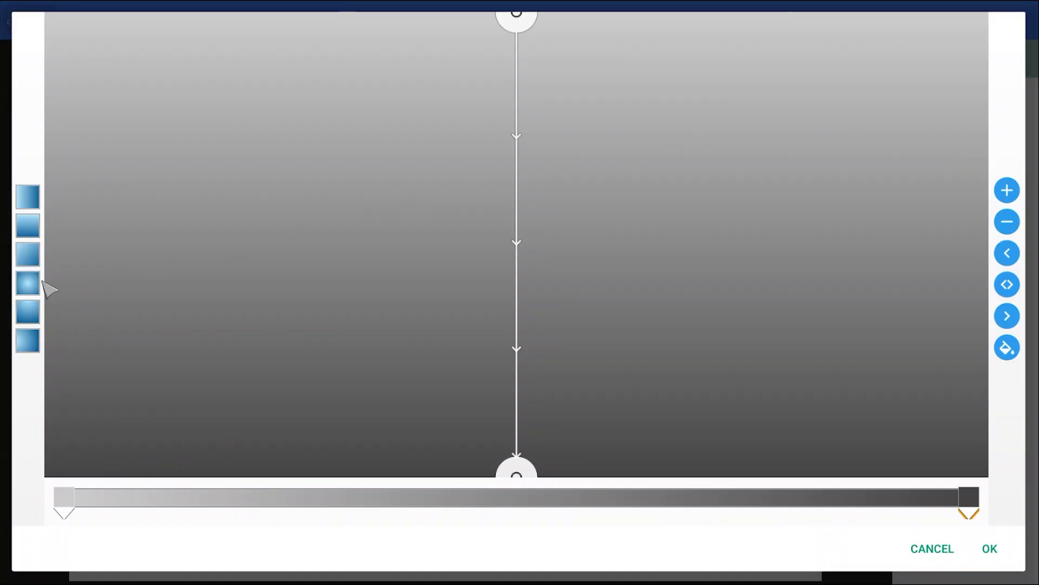
Step: Make the background gradient radial with a deep red end colour
left_click(27, 282)
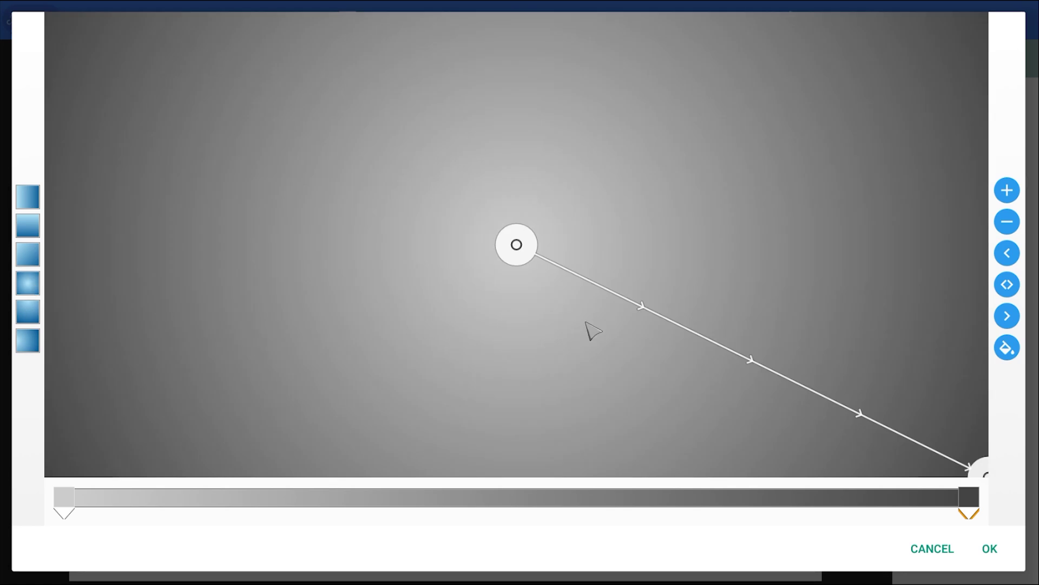
left_click(1007, 347)
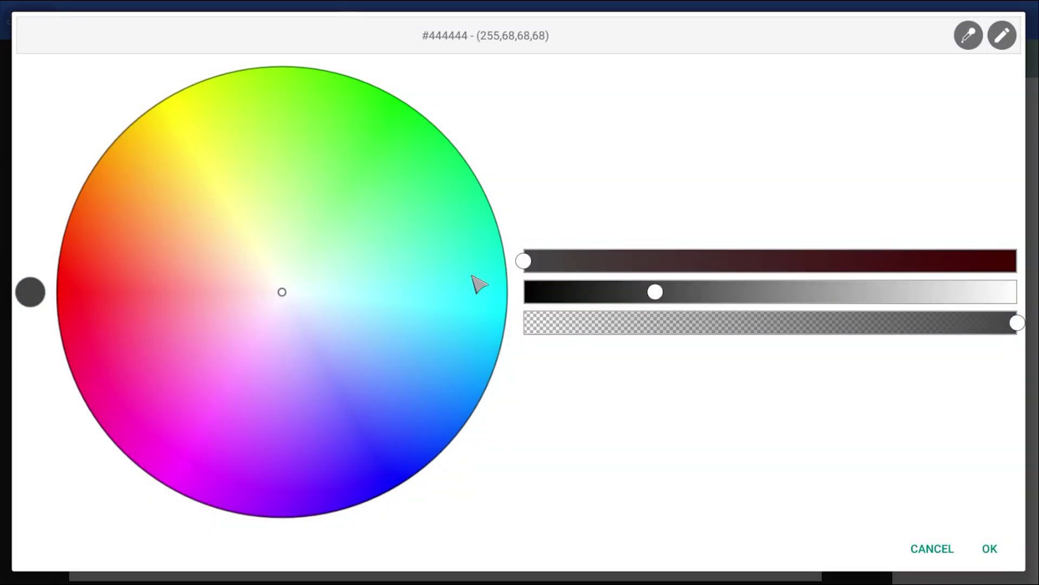
left_click_drag(283, 292, 57, 291)
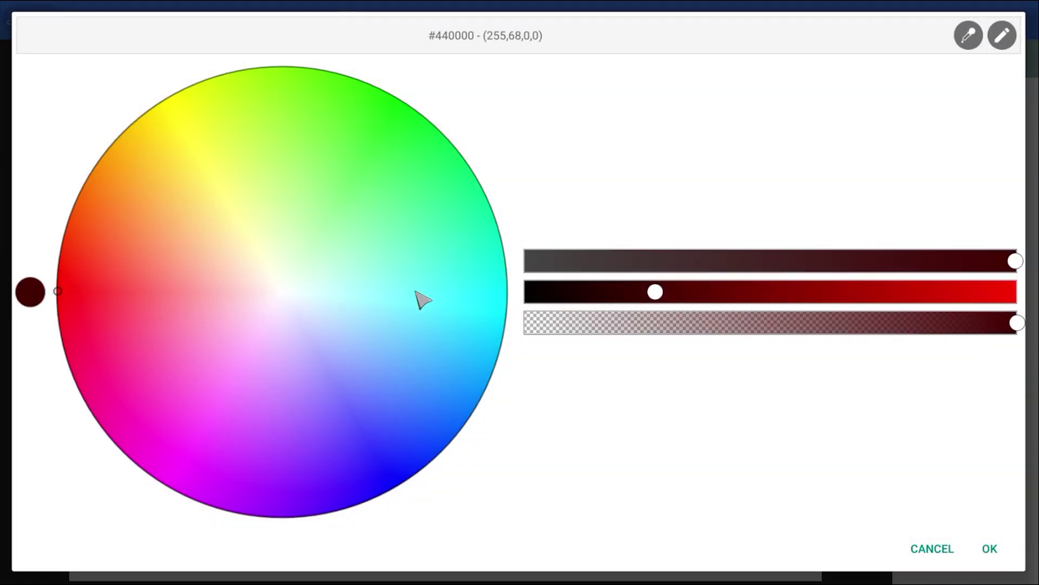
left_click_drag(650, 292, 603, 292)
left_click(991, 550)
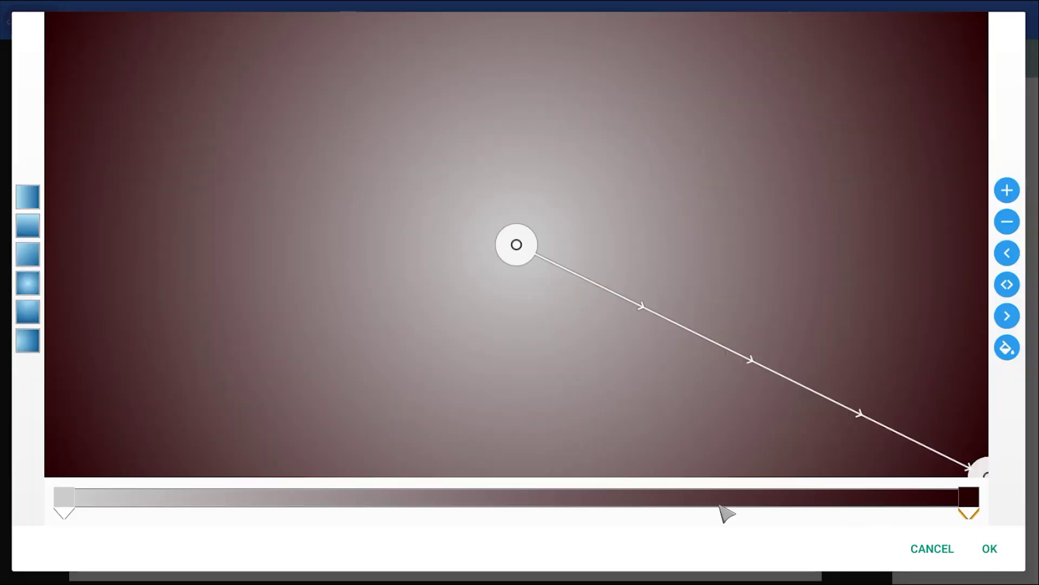
Step: Set the start stop to dark red and move the glow centre to the top middle
left_click(65, 504)
left_click_drag(406, 316, 57, 287)
left_click(785, 292)
left_click(989, 548)
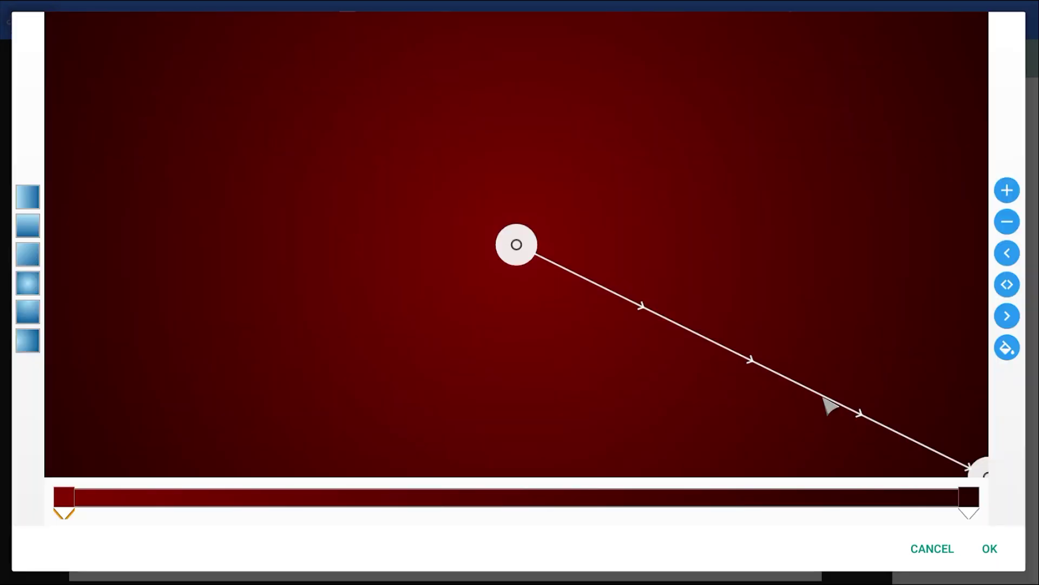
left_click_drag(517, 245, 522, 18)
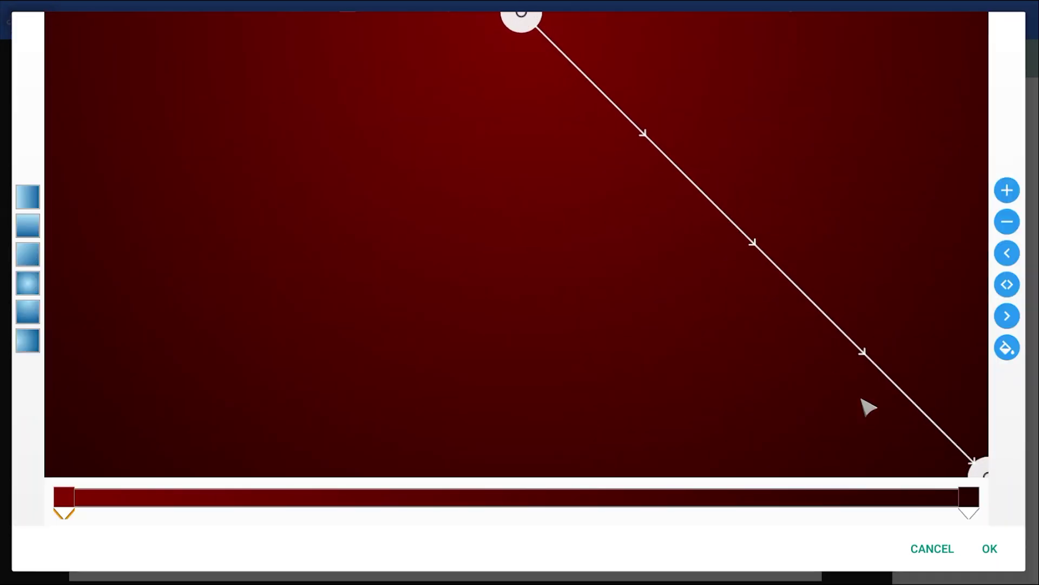
left_click_drag(969, 512, 495, 534)
Step: Apply the background gradient and change the text to 'Luxury'
left_click(990, 548)
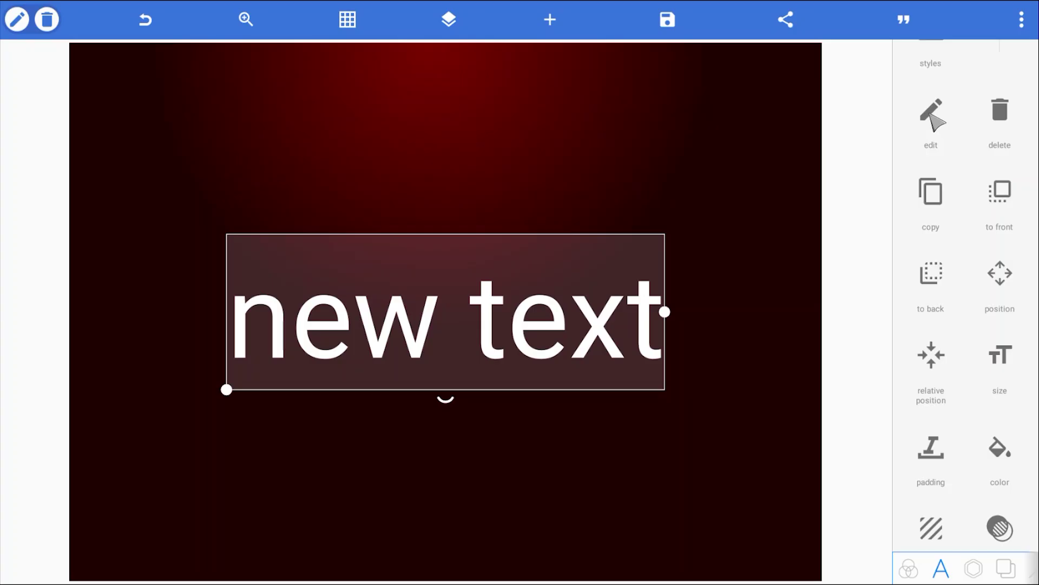
left_click(935, 120)
key("BackSpace")
key("BackSpace")
key("BackSpace")
key("BackSpace")
key("BackSpace")
key("BackSpace")
key("BackSpace")
key("BackSpace")
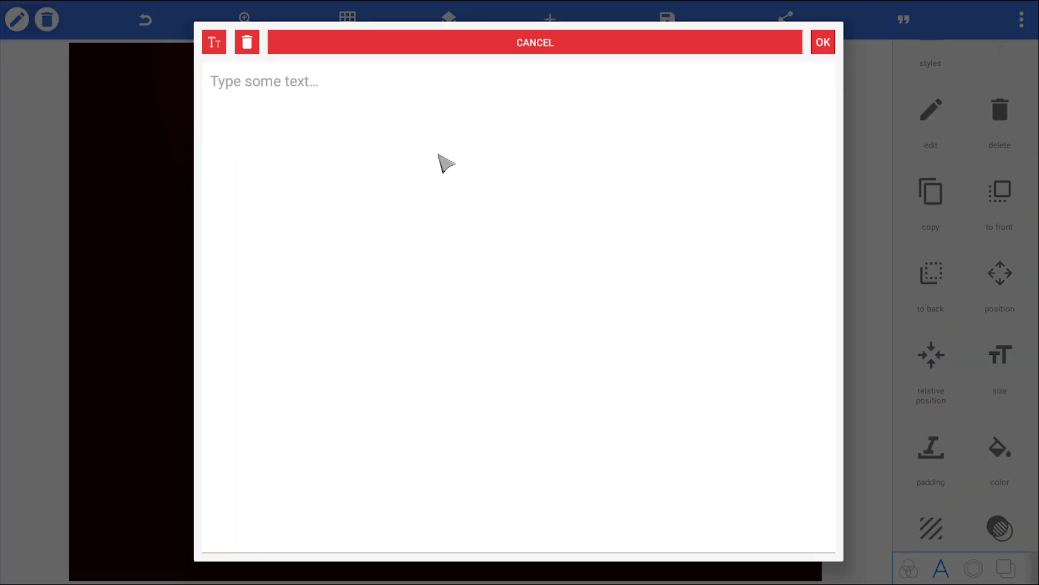
type("Luxury")
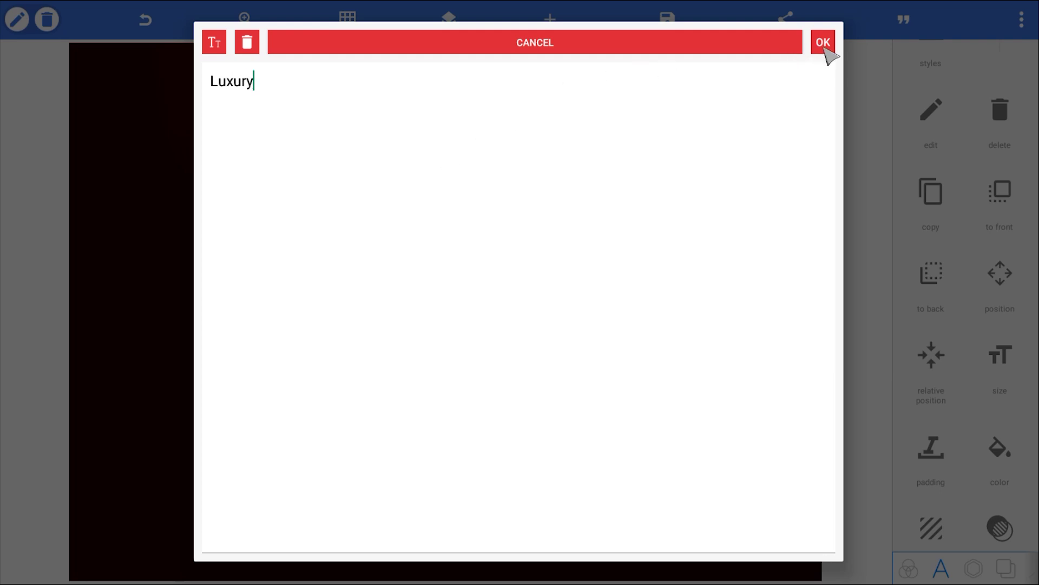
left_click(823, 43)
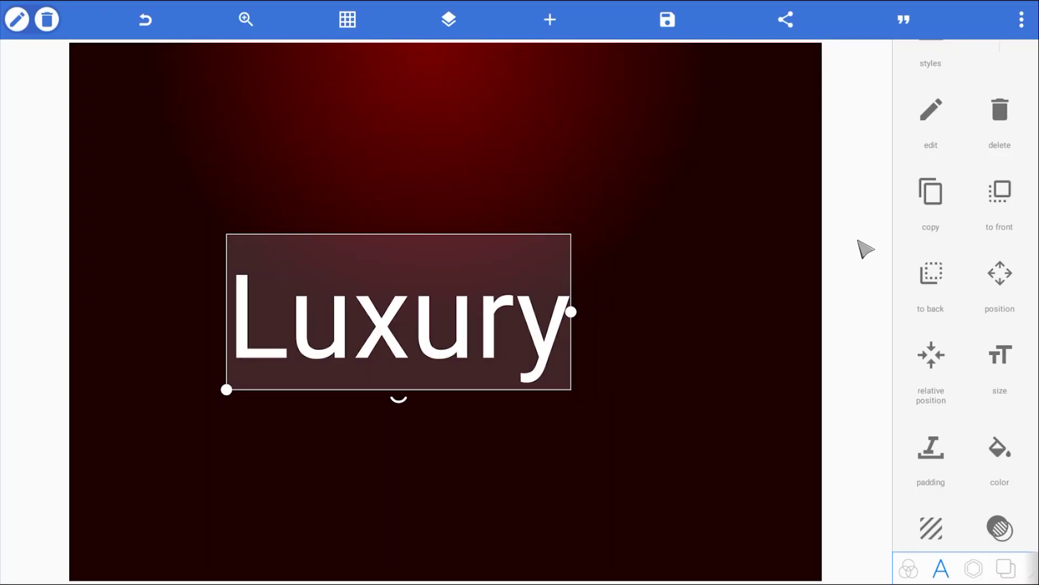
Step: Centre the Luxury text horizontally on the canvas
left_click(932, 357)
left_click(969, 109)
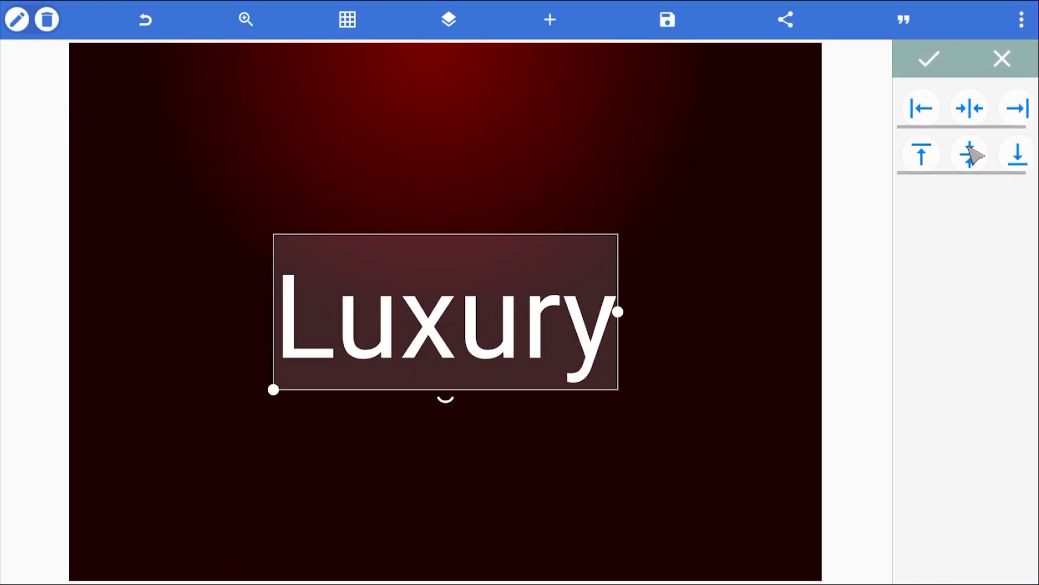
left_click(933, 70)
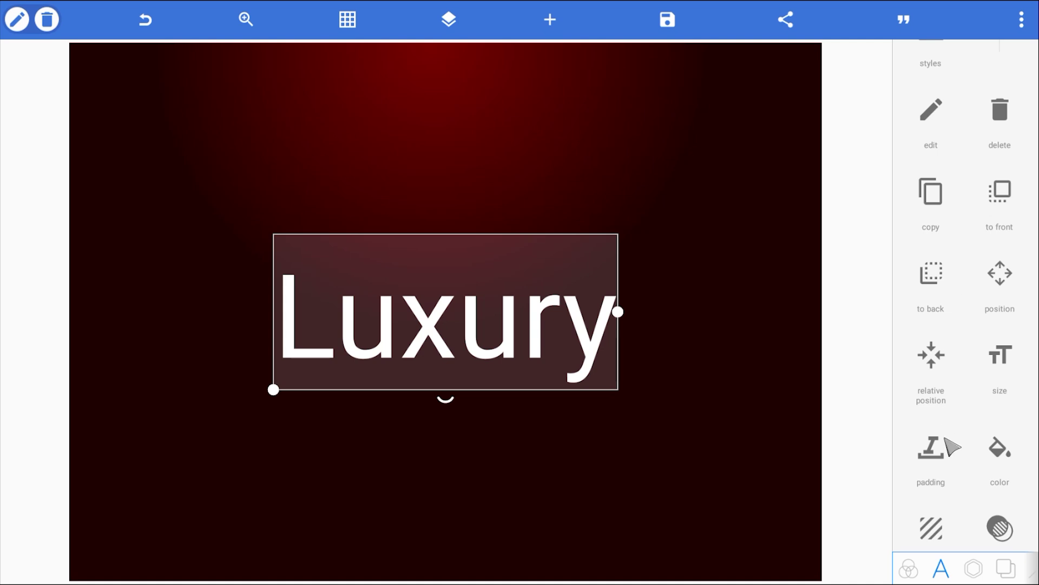
left_click_drag(953, 447, 951, 255)
Step: Switch the text to bold Cinzel Decorative and re-centre it horizontally
left_click(934, 506)
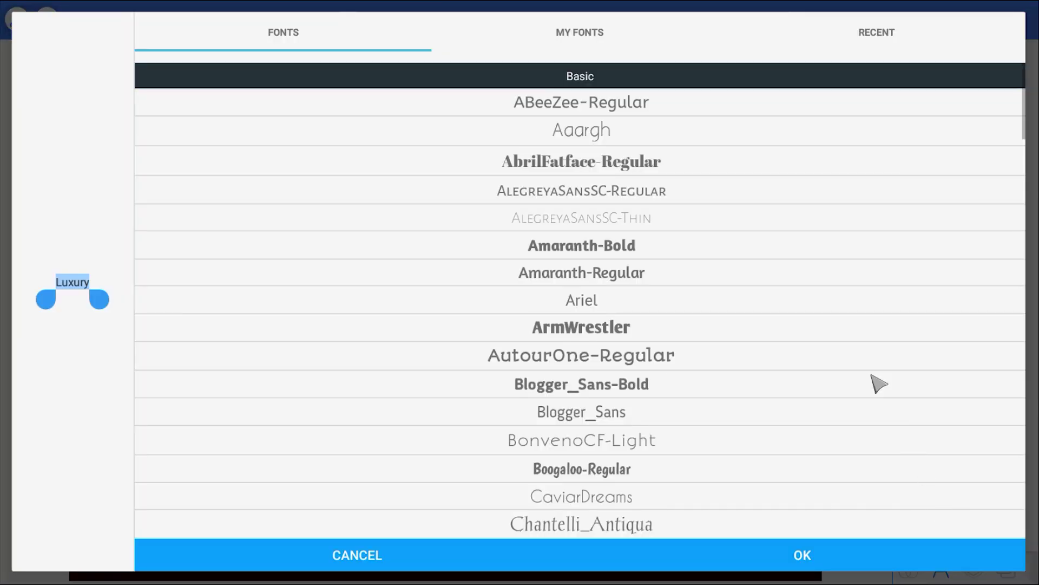
left_click(592, 37)
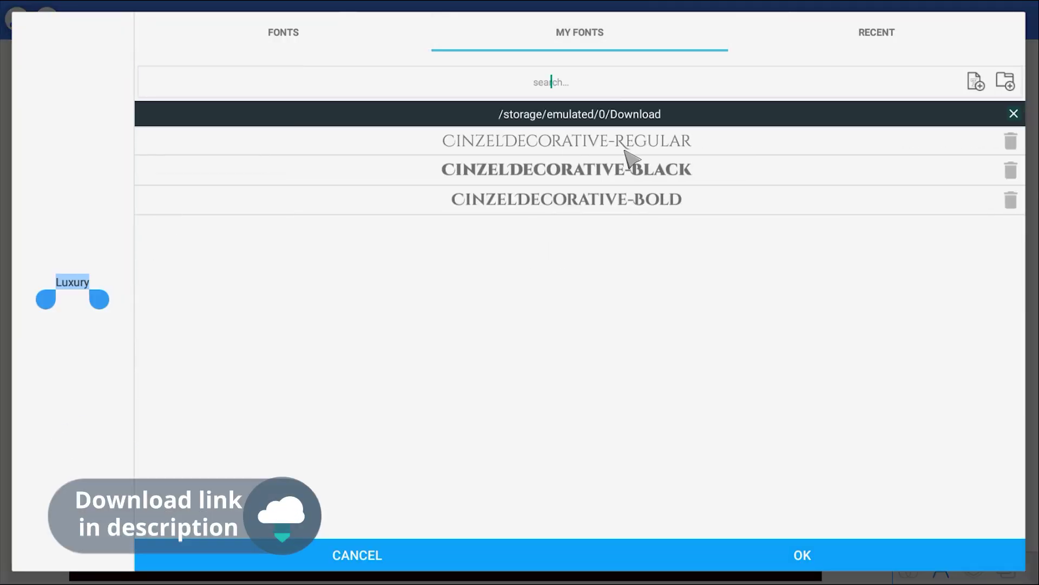
left_click(646, 208)
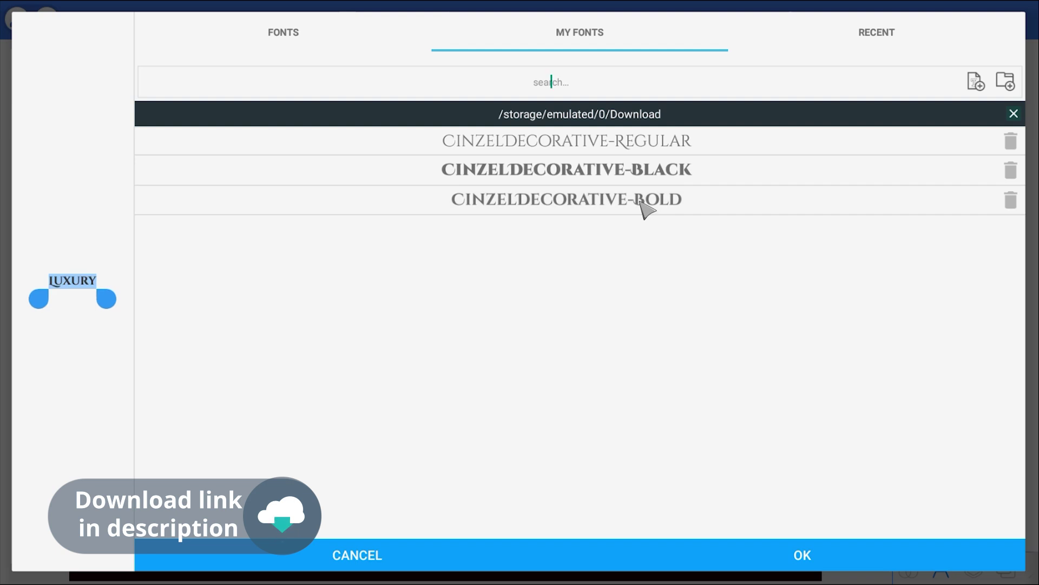
left_click(645, 208)
left_click(810, 556)
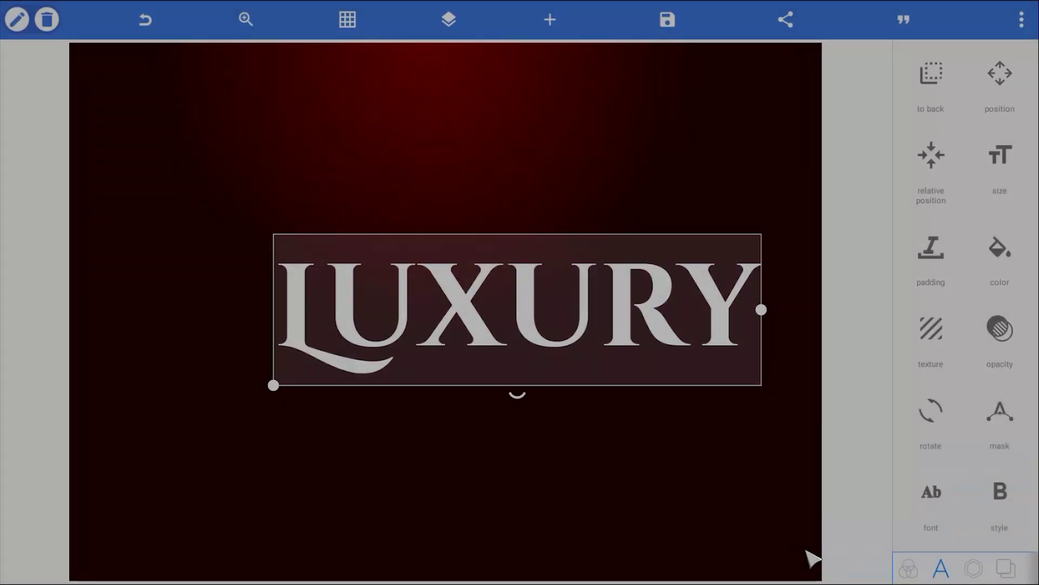
left_click(944, 182)
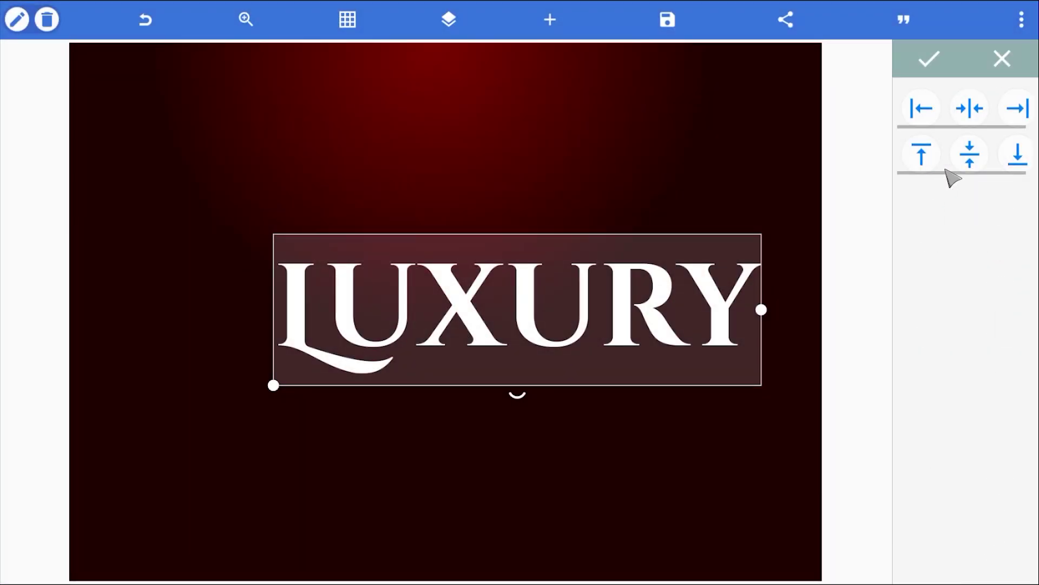
left_click(969, 108)
left_click(929, 59)
left_click_drag(947, 290, 953, 388)
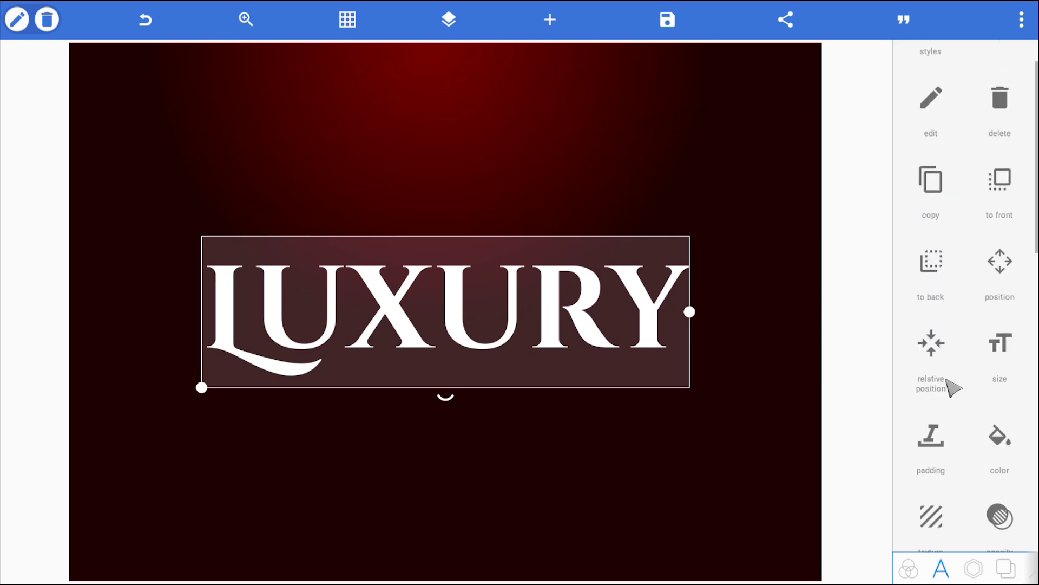
Step: Duplicate the LUXURY text twice and centre one copy horizontally and vertically
left_click_drag(953, 271, 953, 381)
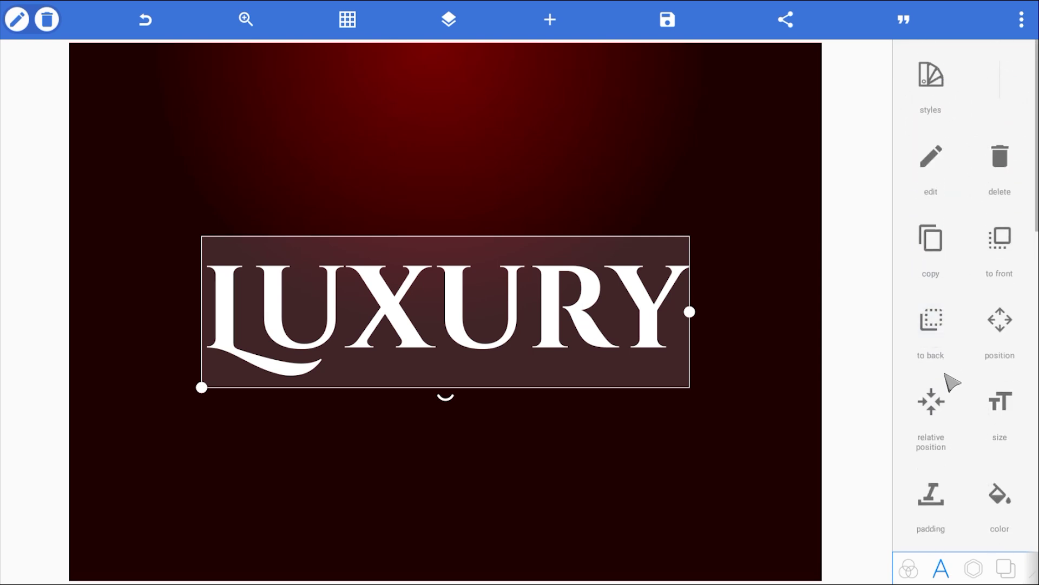
left_click(942, 249)
left_click(658, 354)
left_click(930, 243)
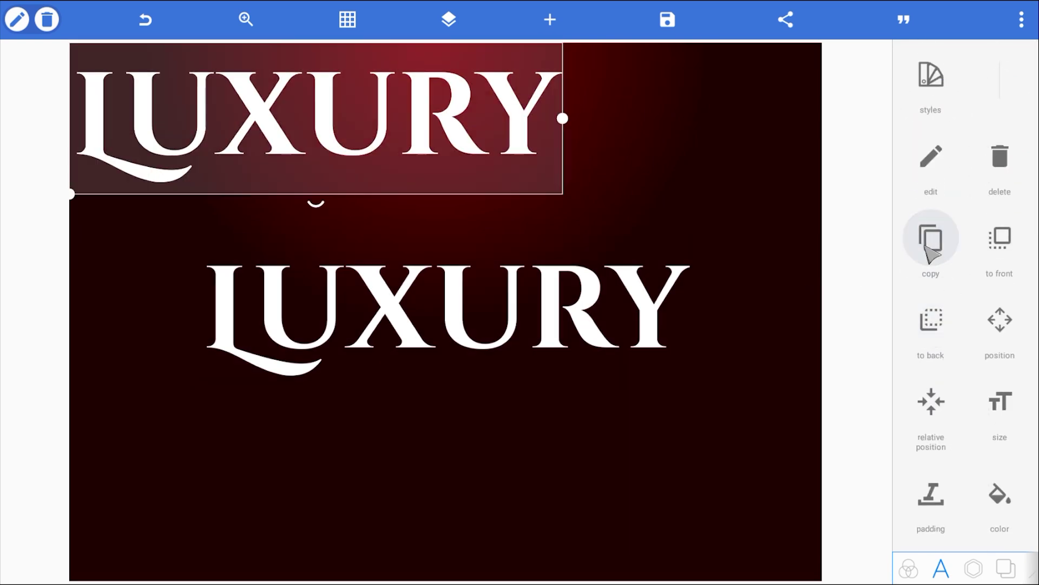
left_click(935, 408)
left_click(969, 108)
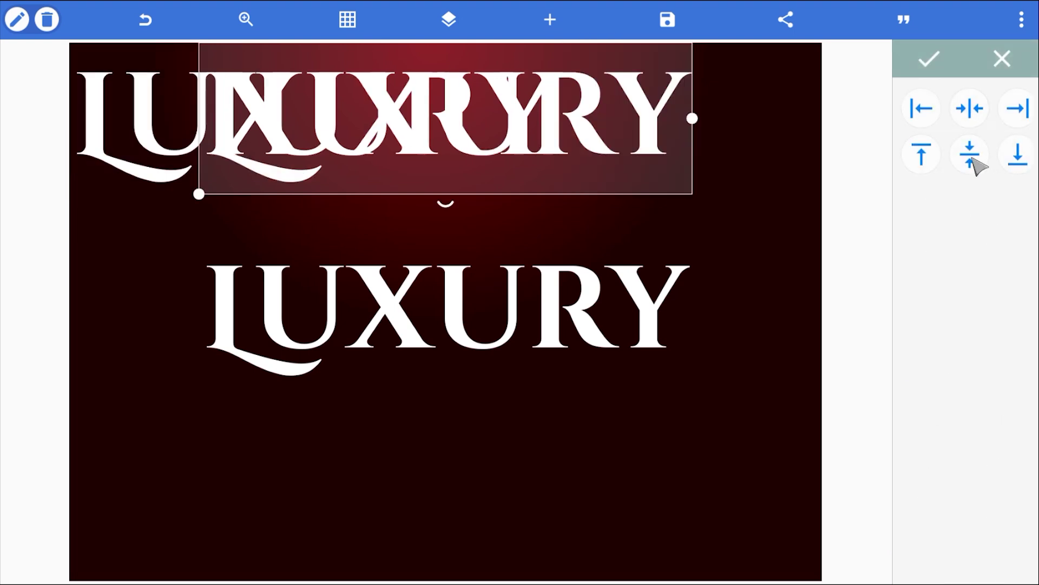
left_click(970, 153)
left_click(929, 57)
Step: Centre the other LUXURY copy horizontally and vertically over the original
left_click(519, 139)
left_click(929, 401)
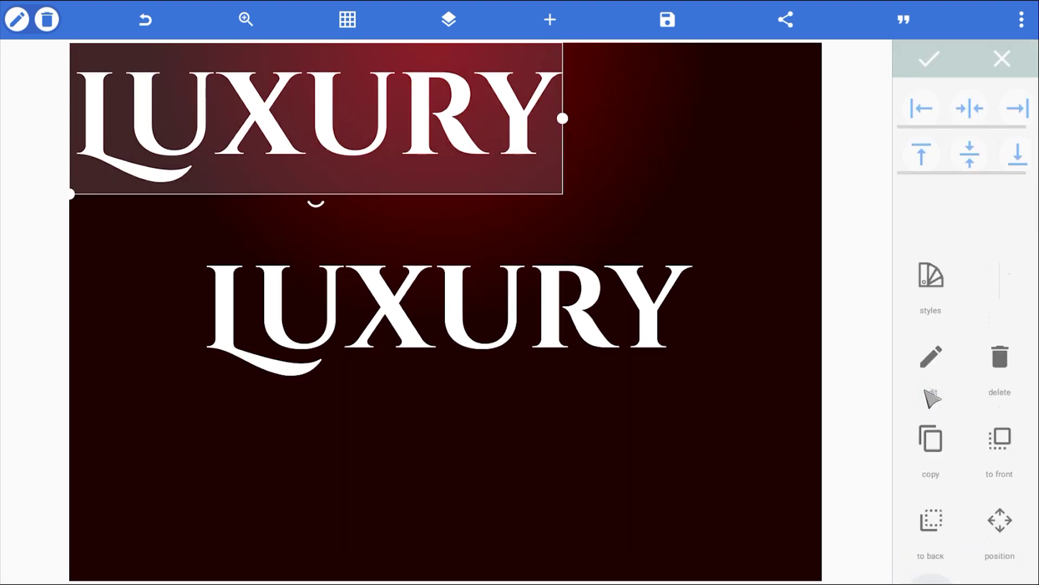
left_click(969, 117)
left_click(971, 156)
left_click(928, 57)
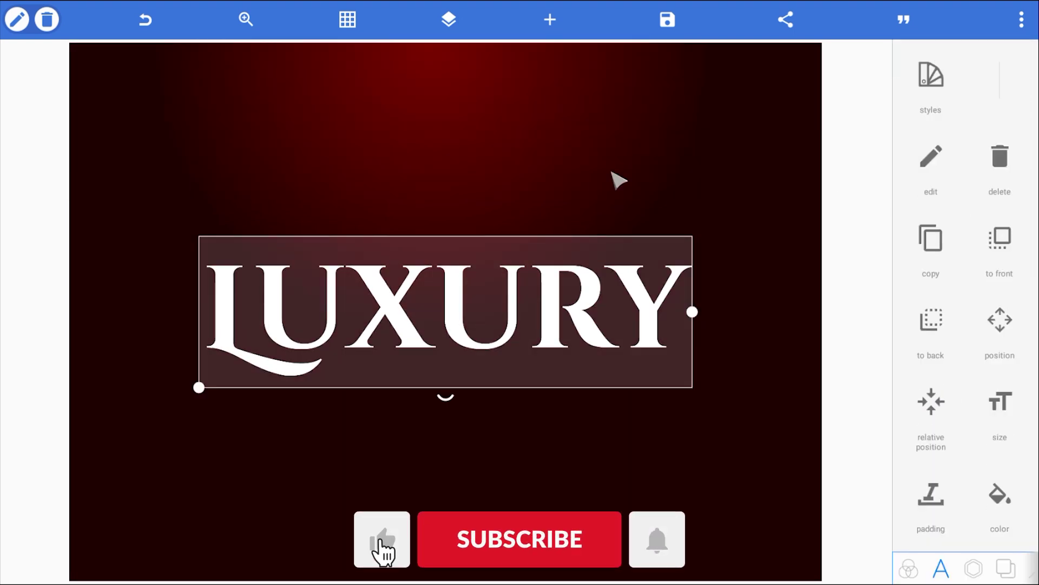
Step: Hide the first two Luxury layers in the layer list
left_click(453, 31)
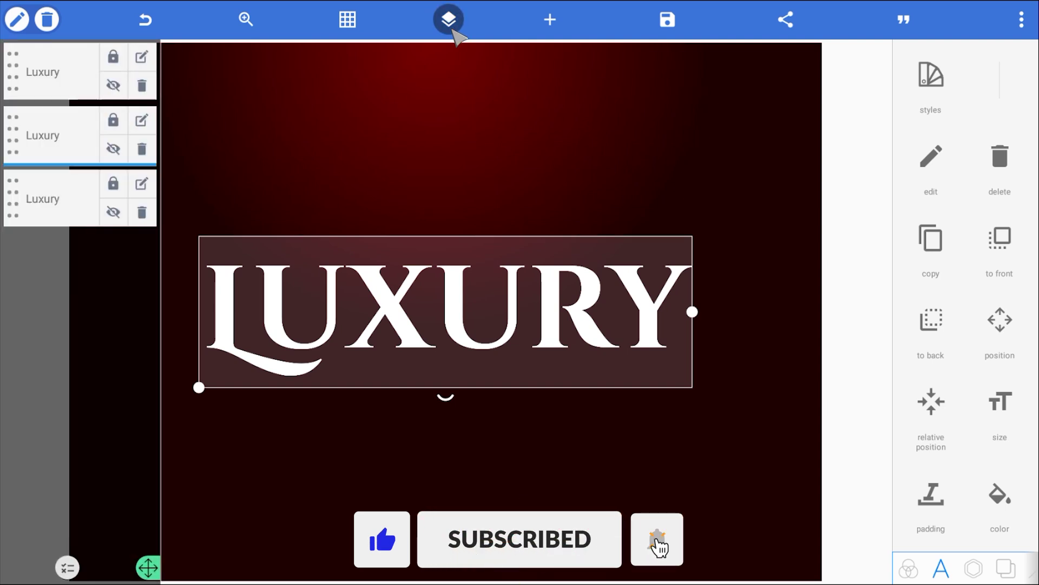
left_click(113, 85)
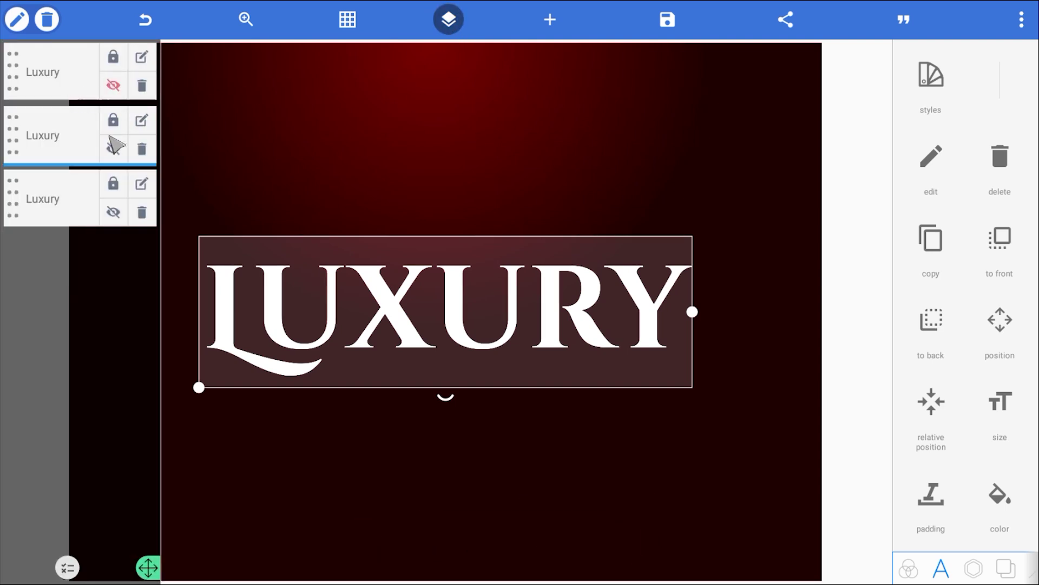
left_click(113, 148)
left_click(452, 22)
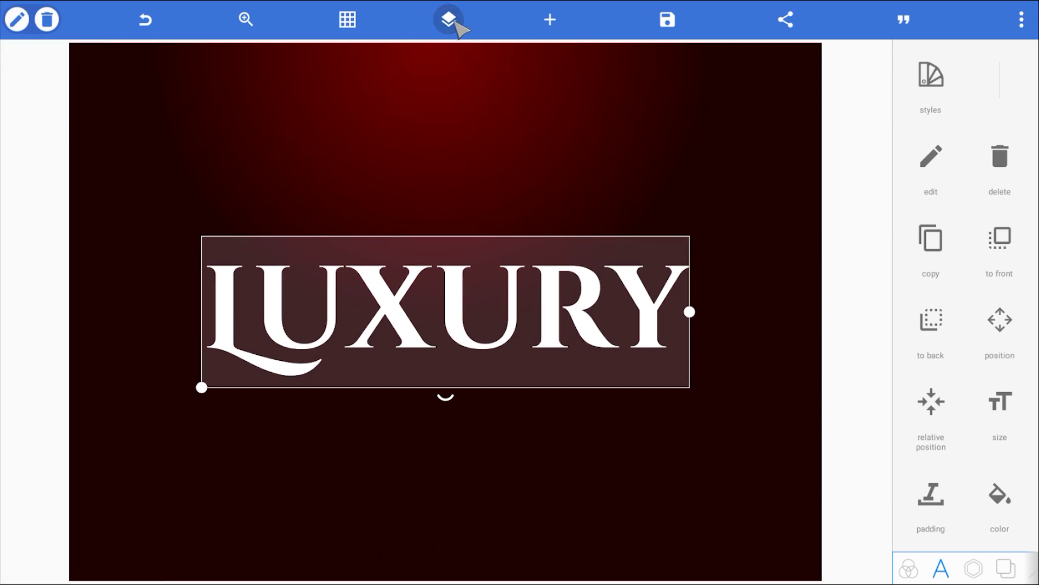
Step: Colour the LUXURY text bright yellow (#FFF701)
scroll(969, 346, "down", 3)
left_click(1000, 338)
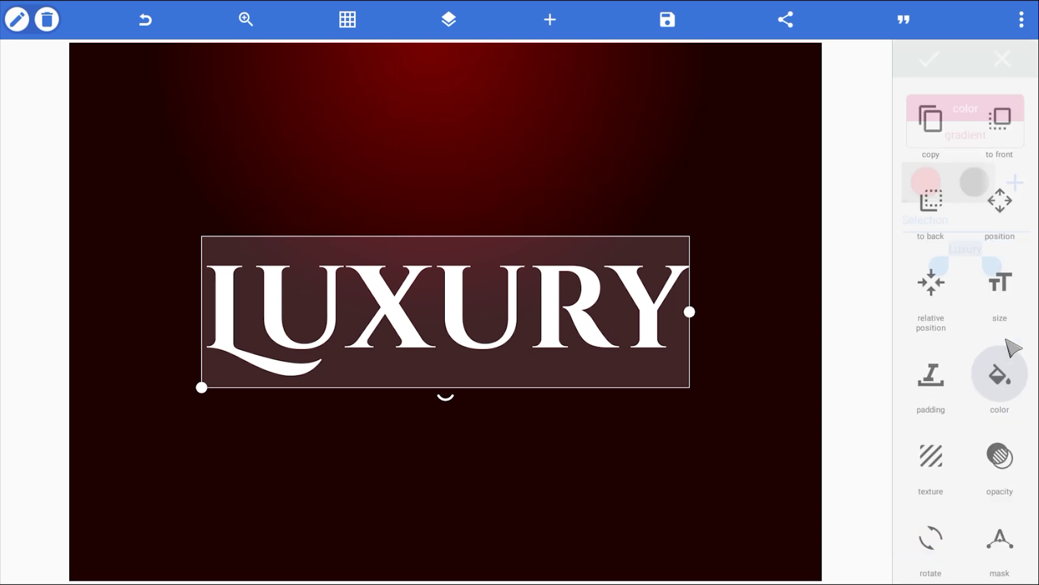
left_click(1015, 183)
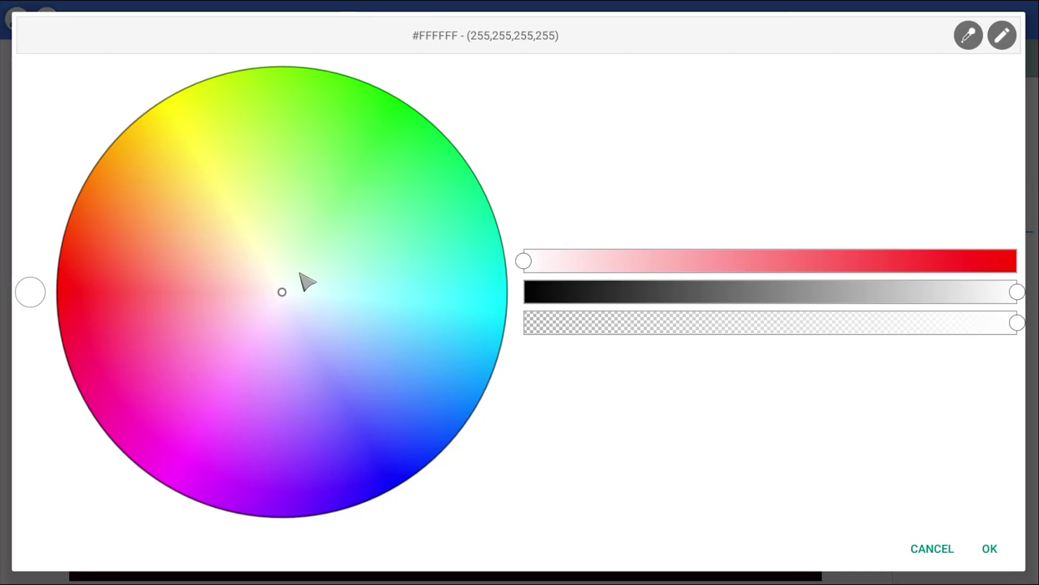
left_click_drag(302, 281, 163, 101)
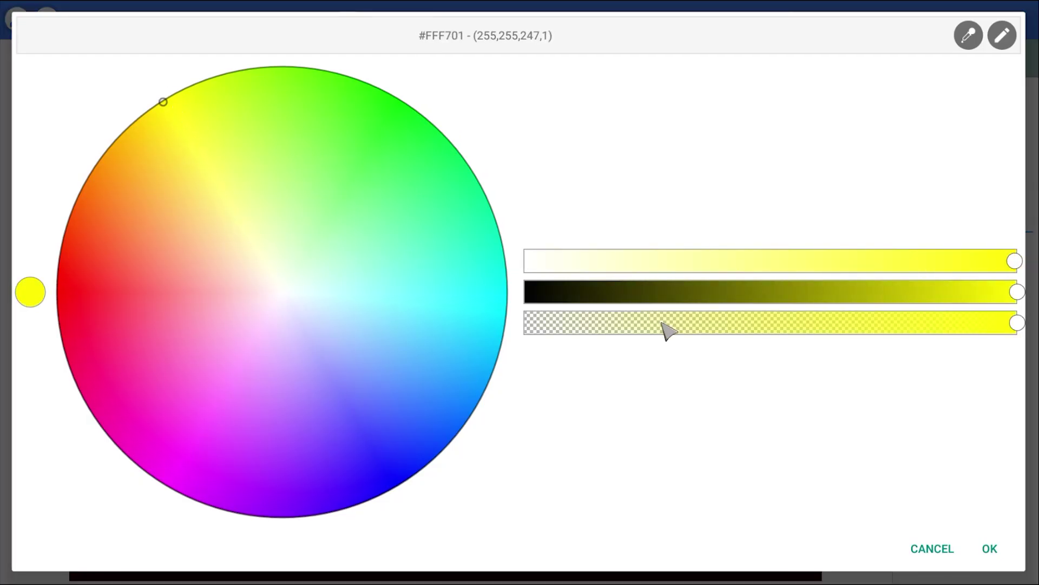
left_click(990, 549)
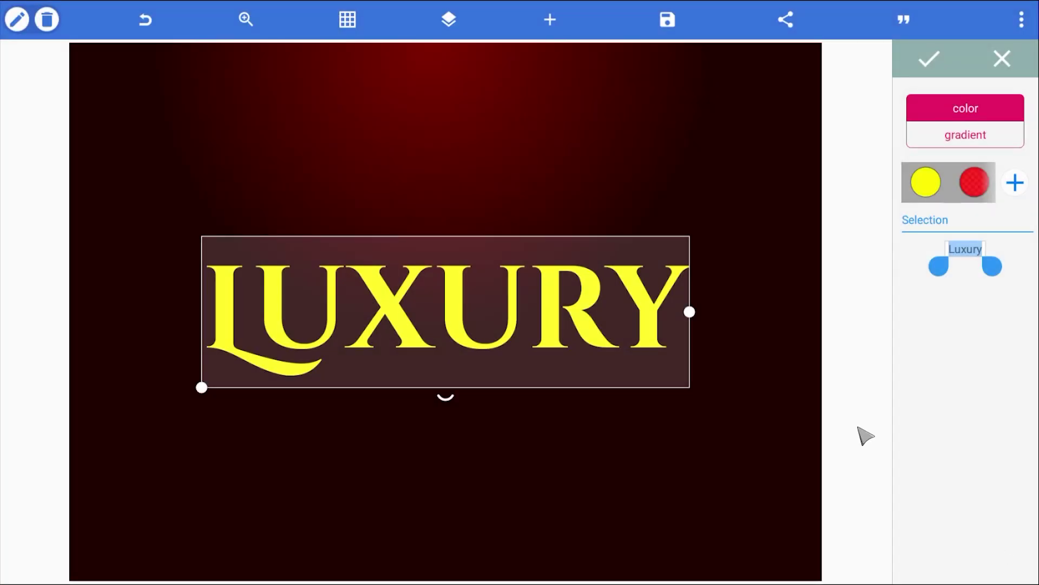
left_click(931, 60)
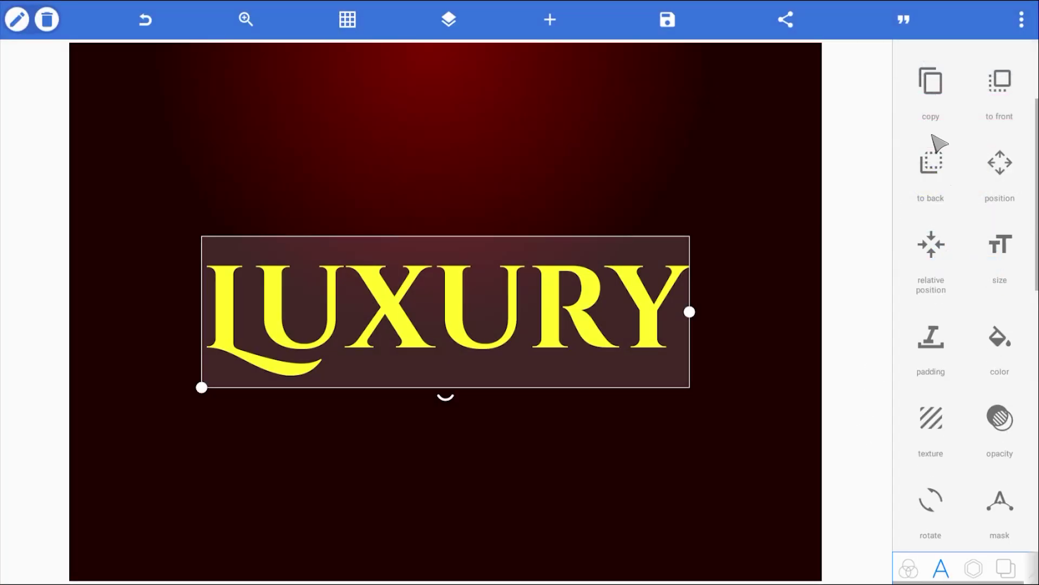
Step: Enable a width-6 outline on LUXURY and switch it to a gradient fill
left_click_drag(935, 441, 953, 234)
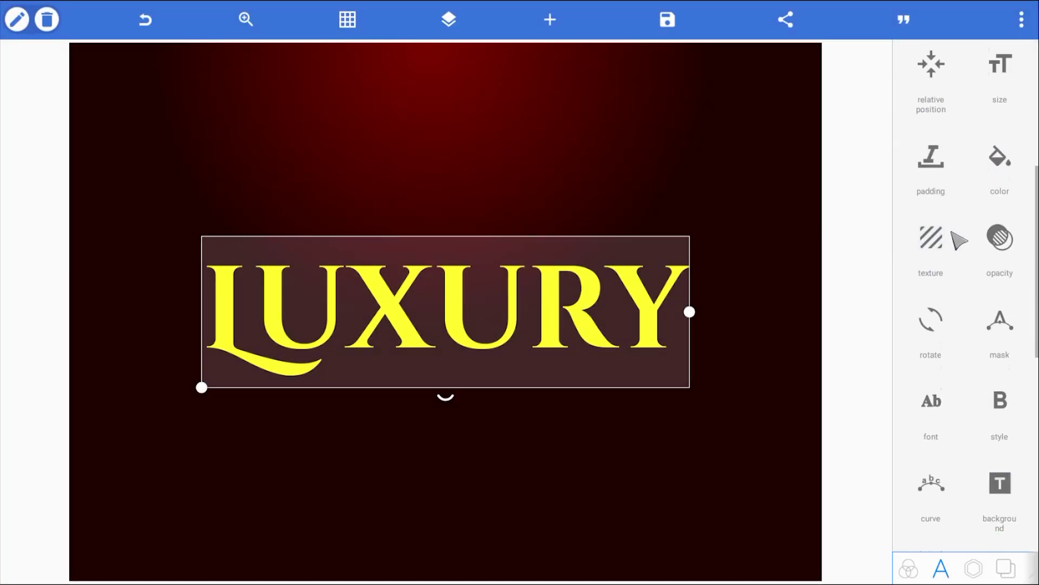
left_click_drag(945, 397, 950, 235)
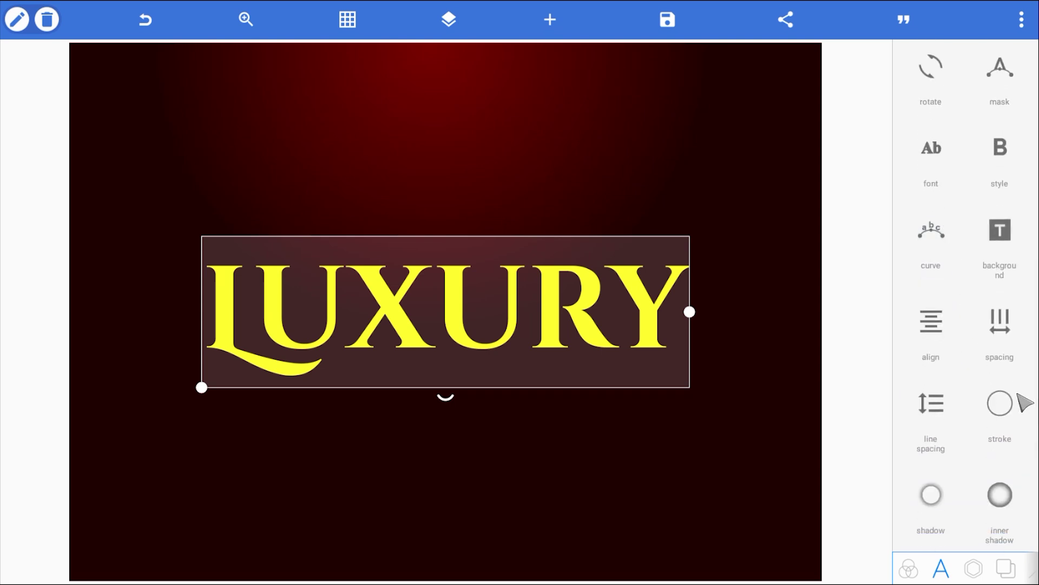
left_click(1011, 410)
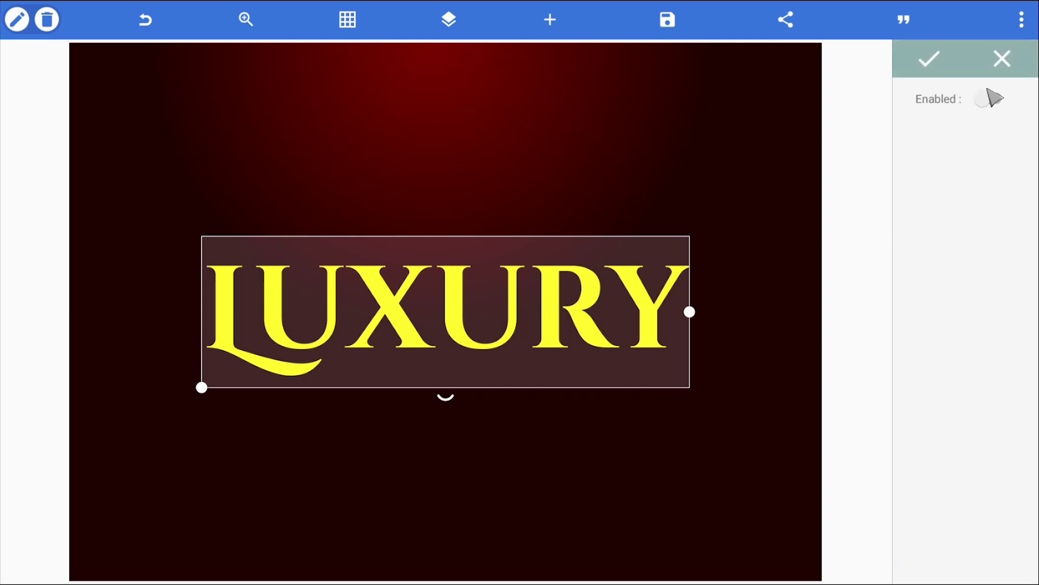
left_click(988, 98)
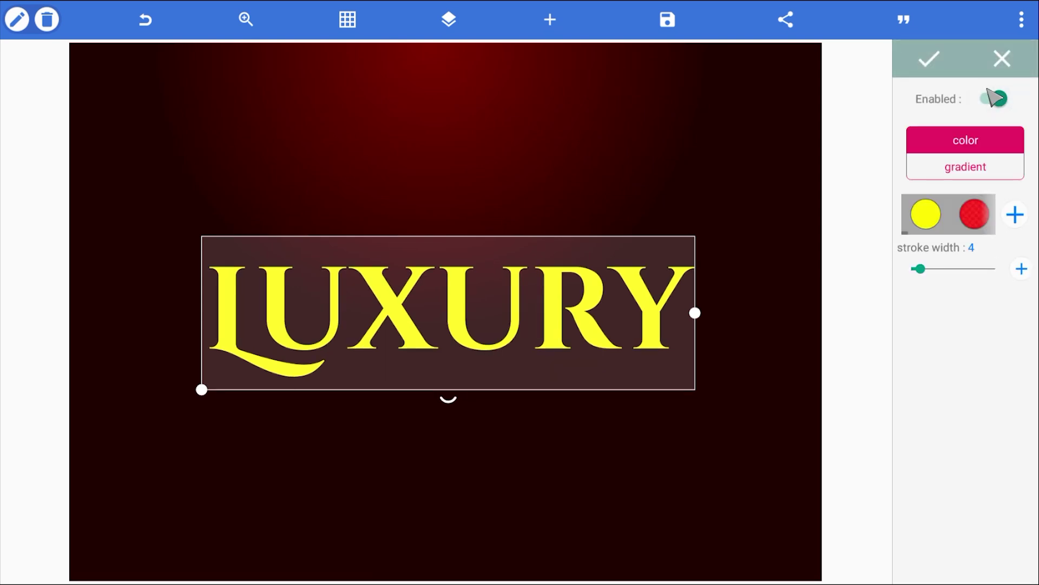
left_click(1022, 268)
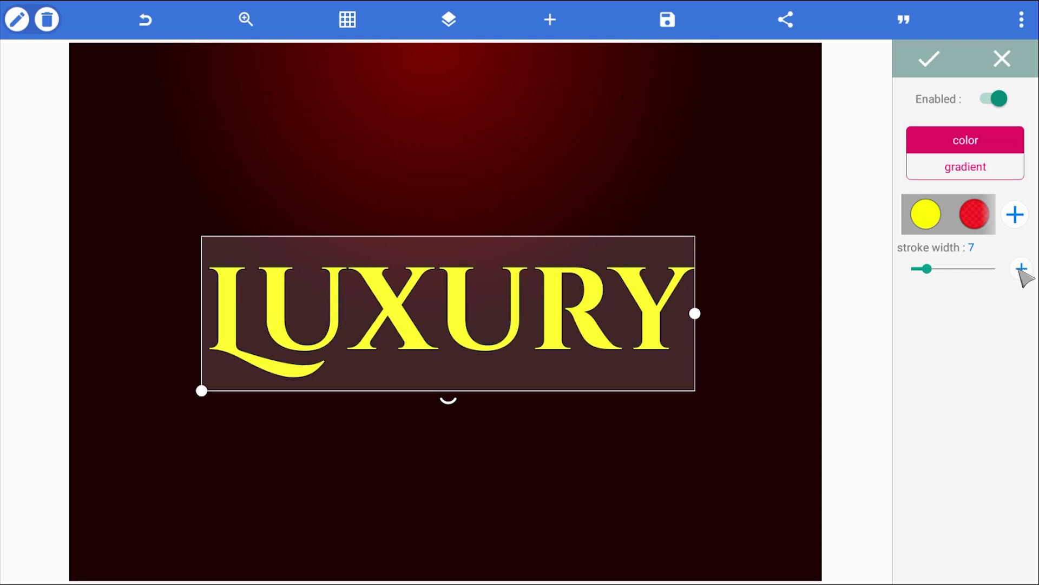
left_click(924, 269)
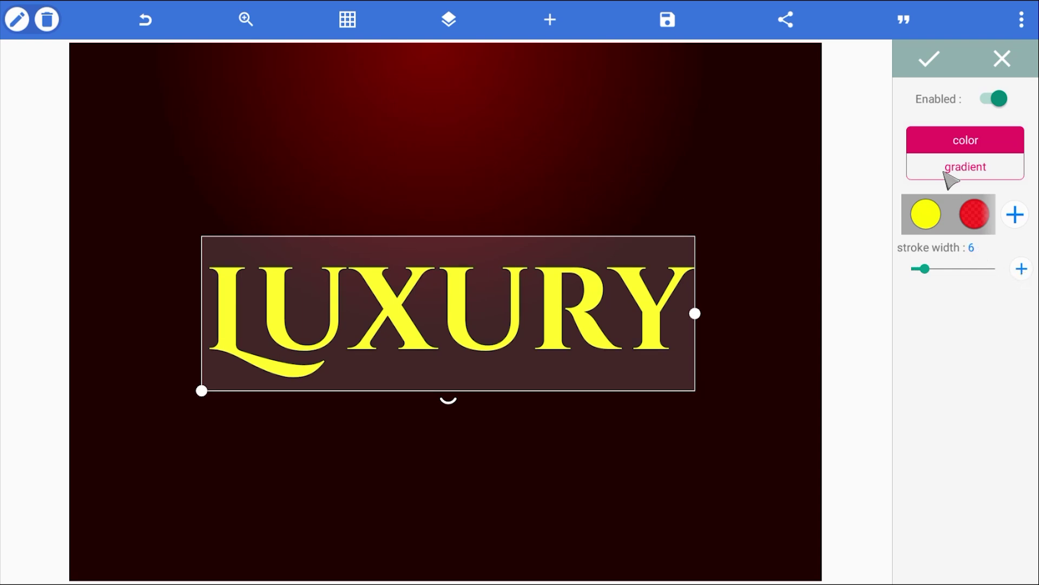
left_click(977, 169)
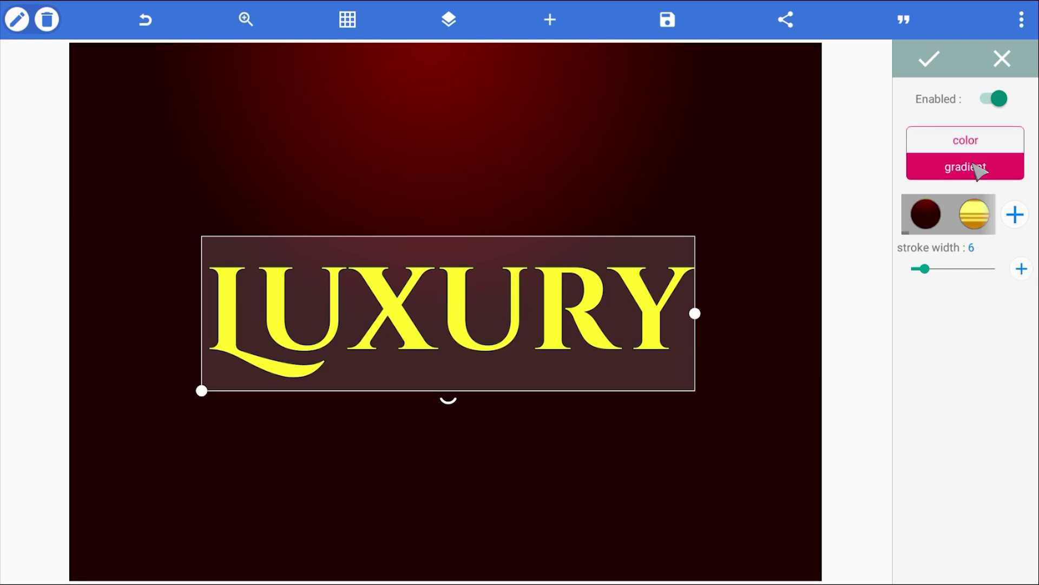
left_click(1014, 215)
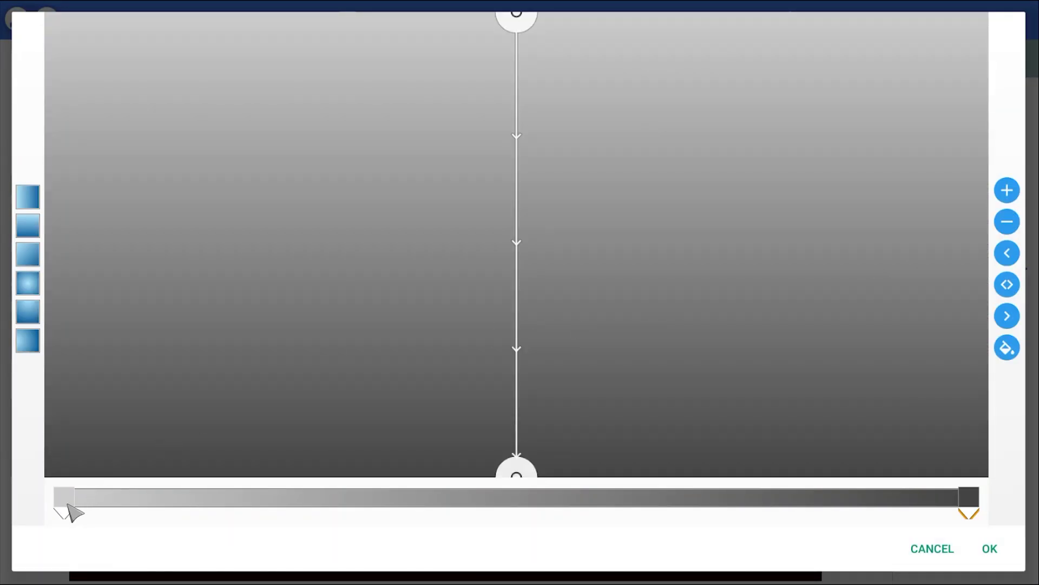
Step: Set the first outline gradient stop to pale yellow
left_click(1007, 347)
left_click_drag(175, 129, 155, 82)
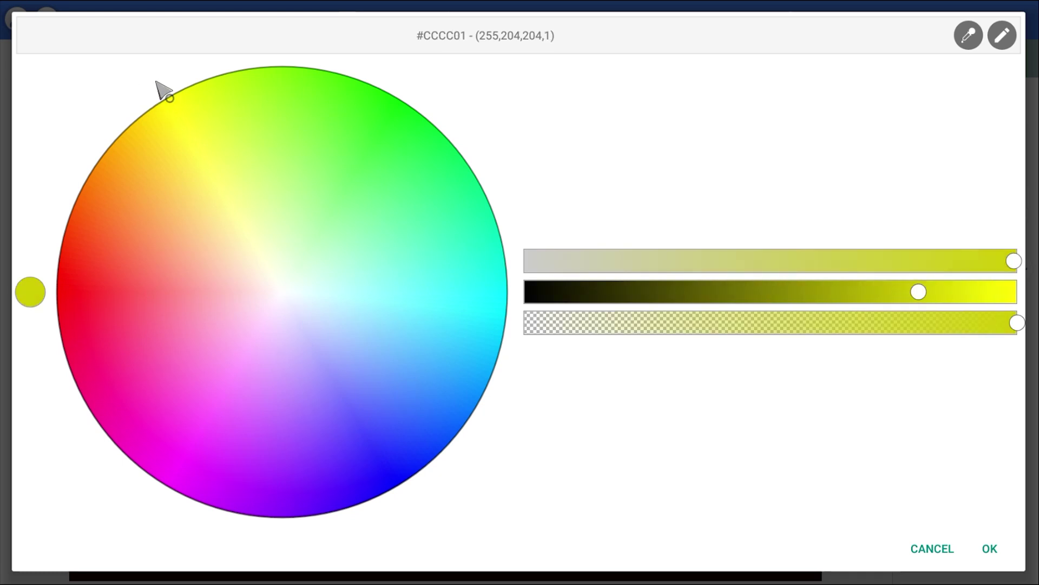
left_click_drag(918, 292, 804, 263)
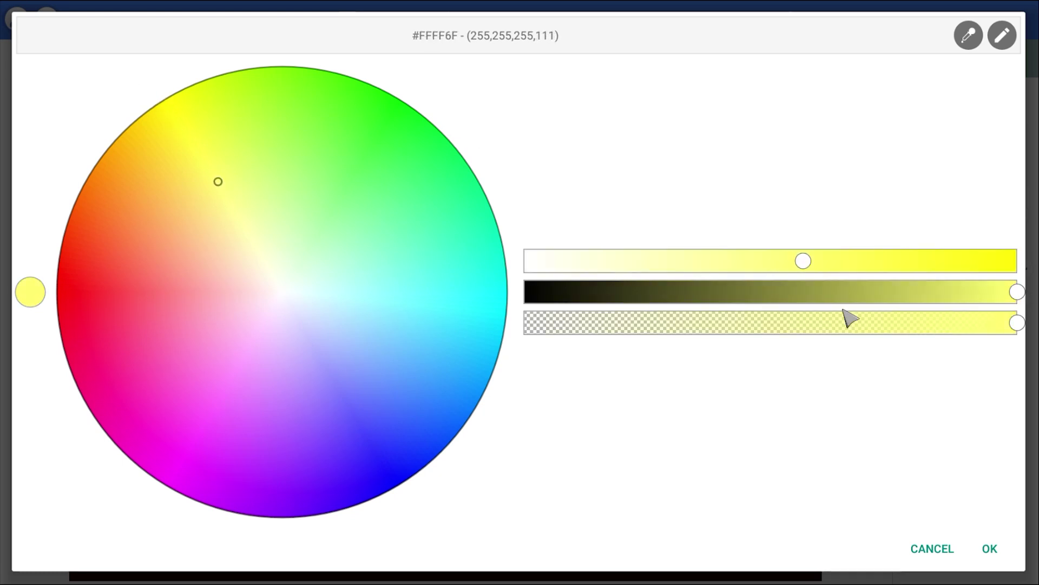
left_click(995, 549)
Step: Make the end stop deep orange, move it inward, and apply the gold gradient
left_click(969, 502)
left_click(1007, 347)
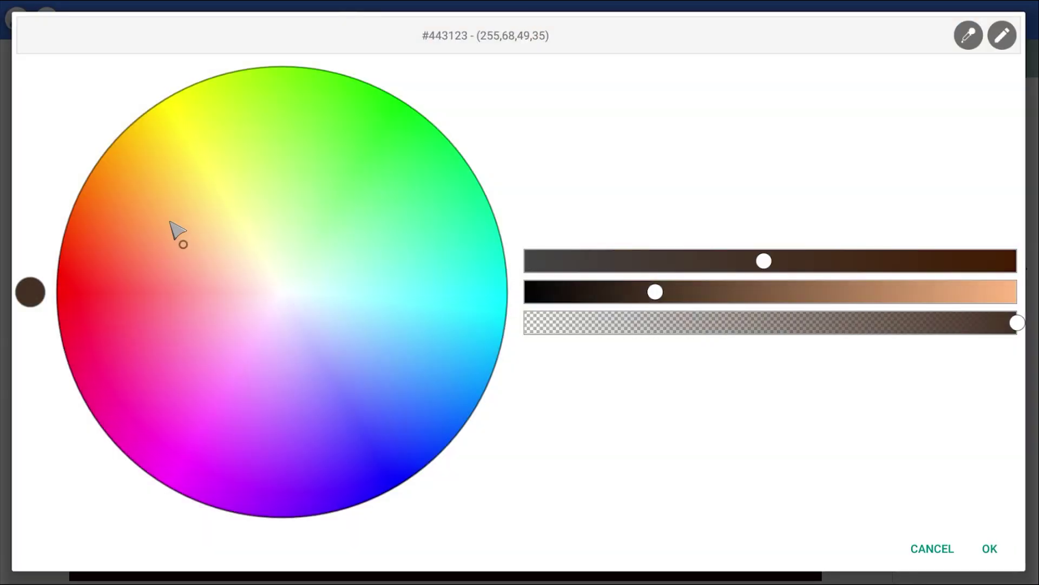
left_click_drag(174, 232, 85, 182)
left_click_drag(654, 292, 893, 291)
left_click(990, 549)
left_click_drag(969, 511, 511, 519)
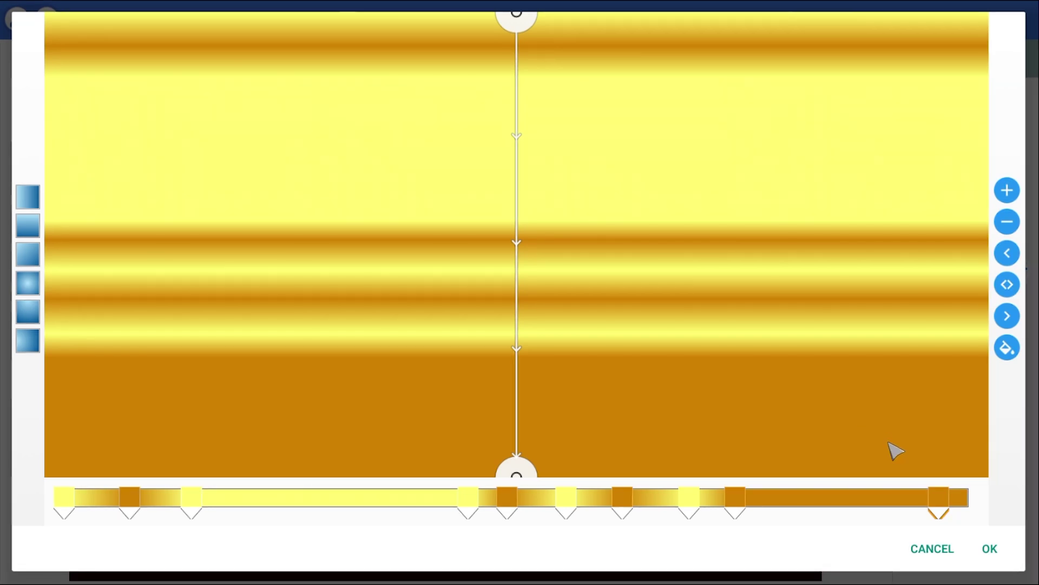
left_click(996, 550)
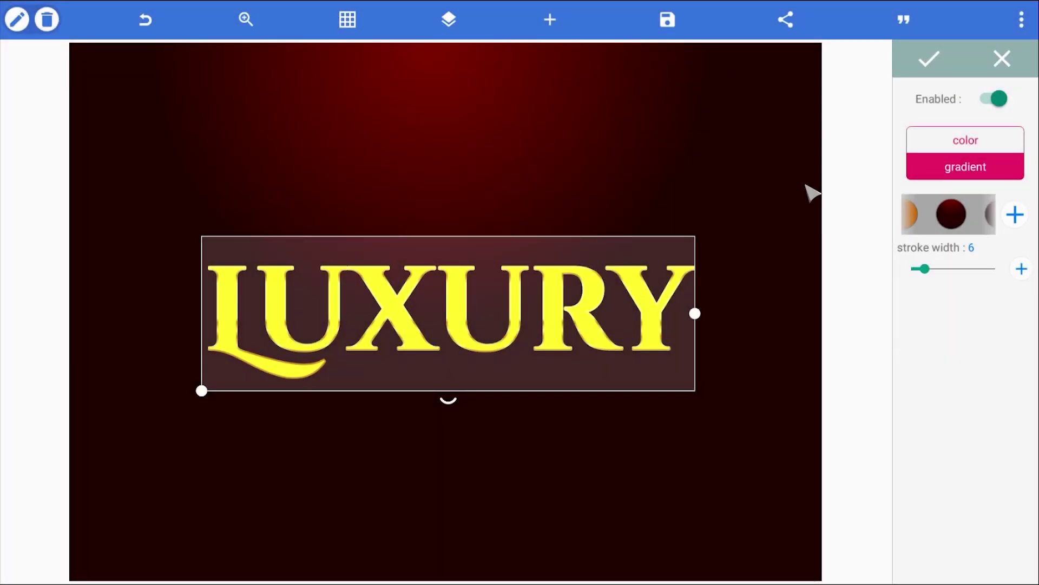
Step: Finish the gold outline and give the LUXURY text a 3D extrusion
left_click(930, 58)
scroll(1002, 319, "down", 5)
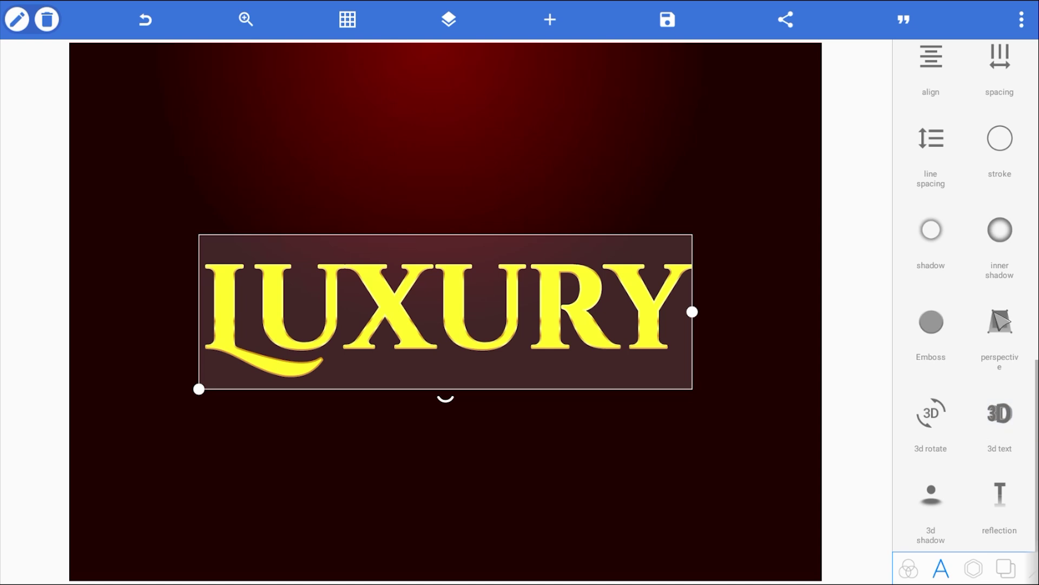
left_click(1000, 416)
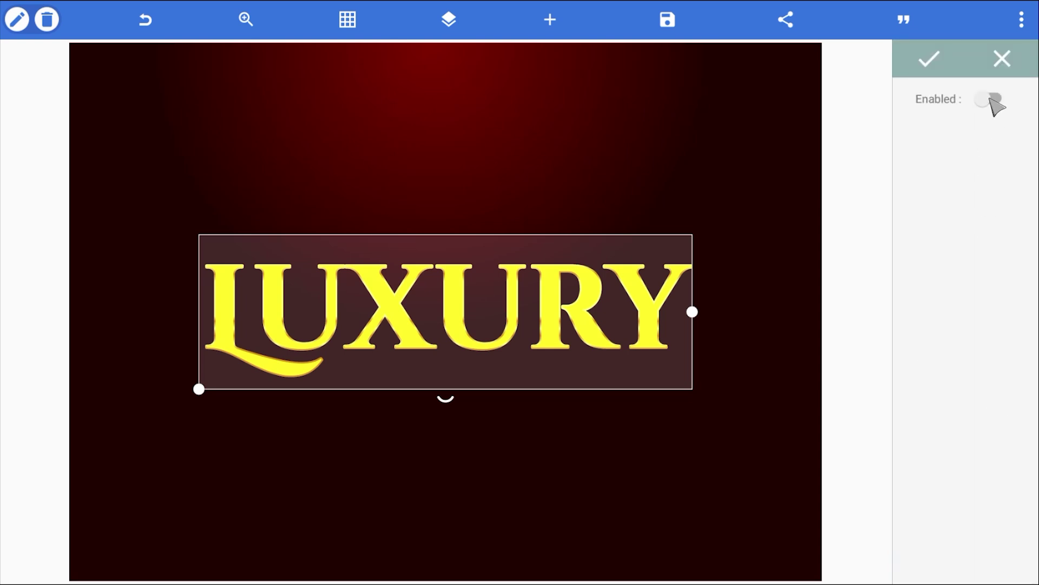
left_click(991, 100)
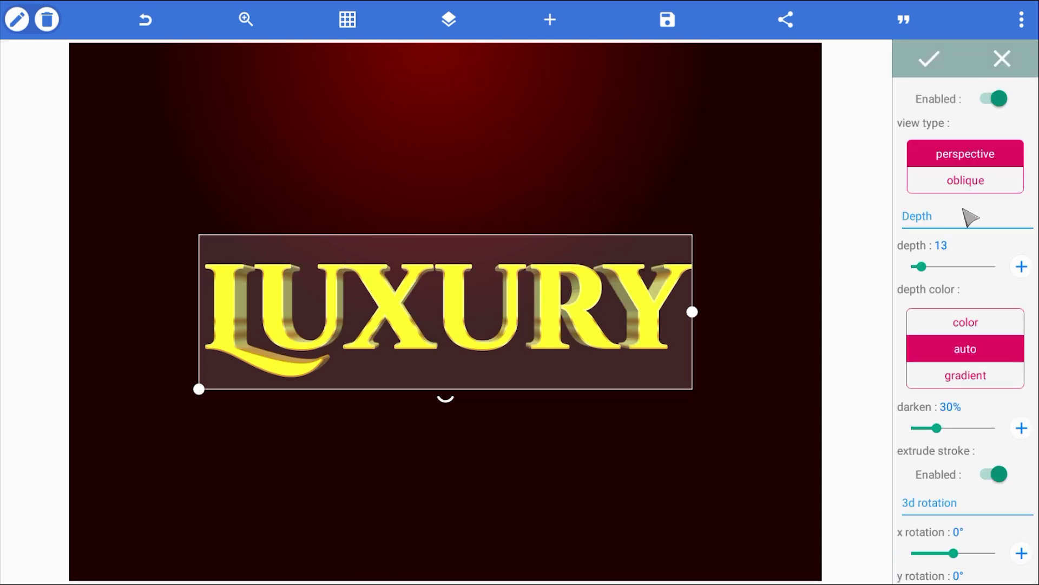
Step: Turn off simulated lighting on the depth-13 3D text and apply the settings
scroll(974, 427, "down", 3)
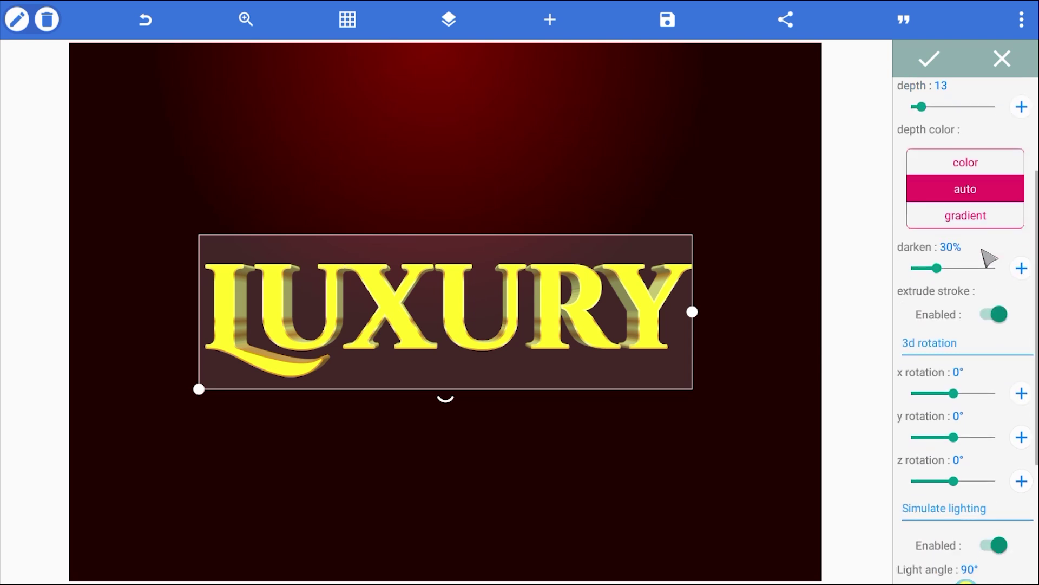
left_click_drag(938, 271, 911, 276)
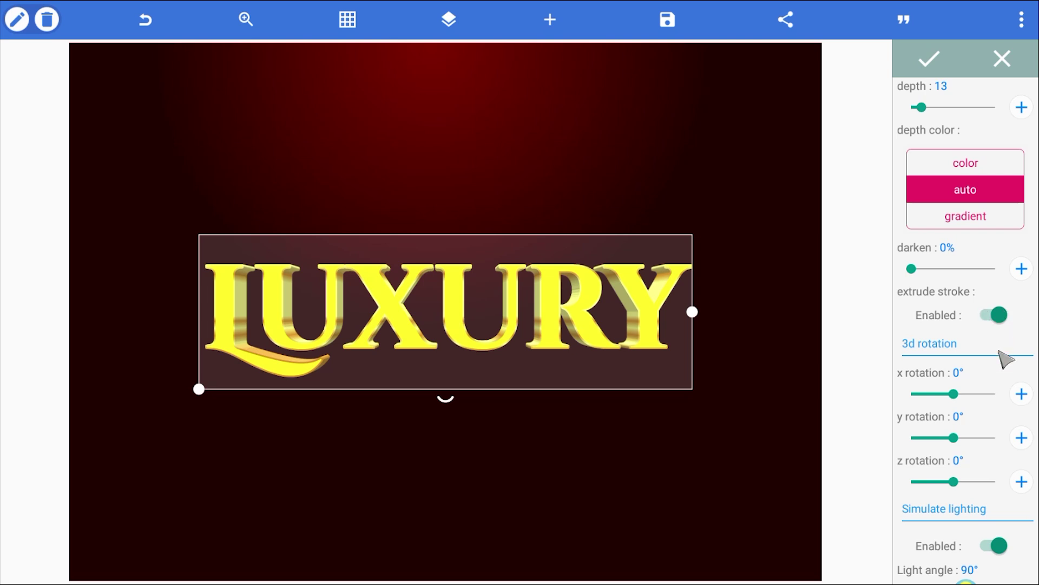
left_click_drag(999, 351, 958, 226)
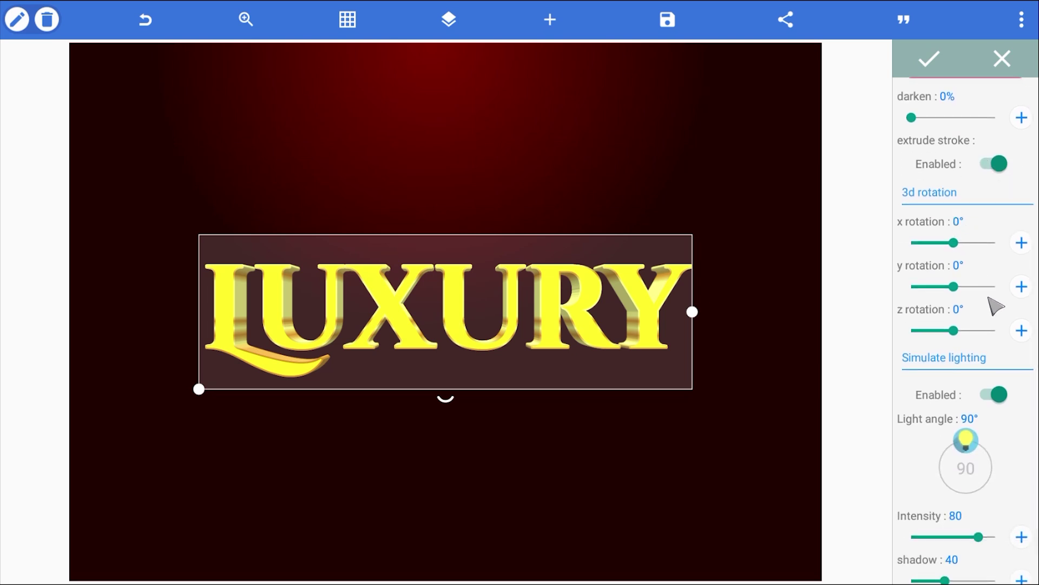
left_click_drag(996, 321, 989, 225)
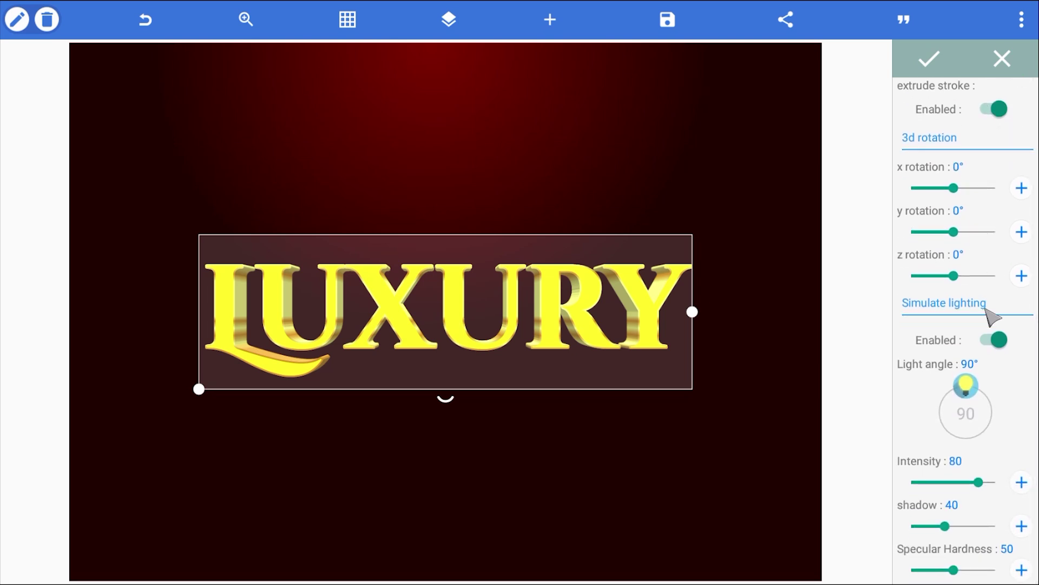
left_click(998, 339)
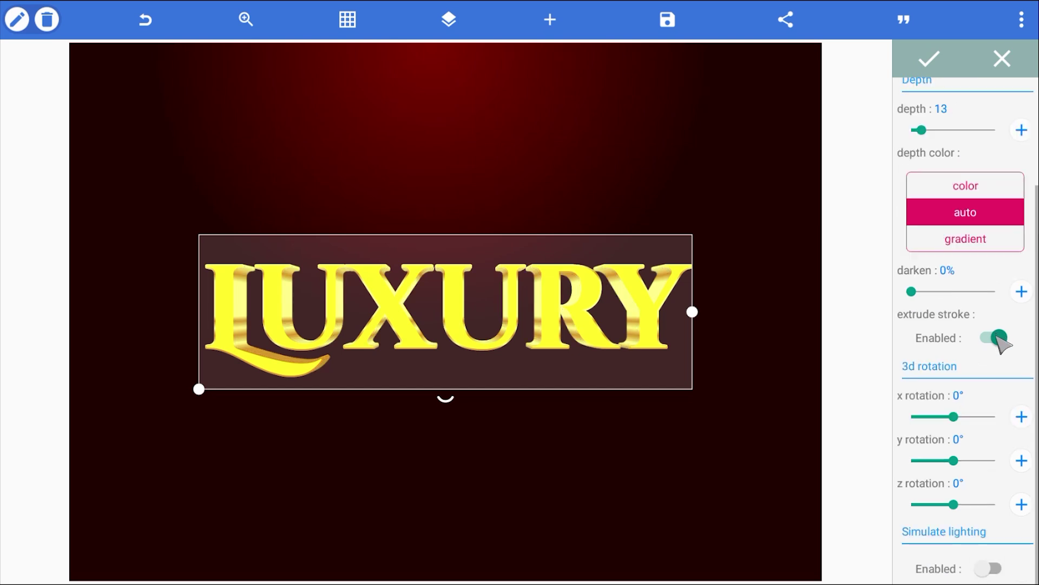
left_click(939, 64)
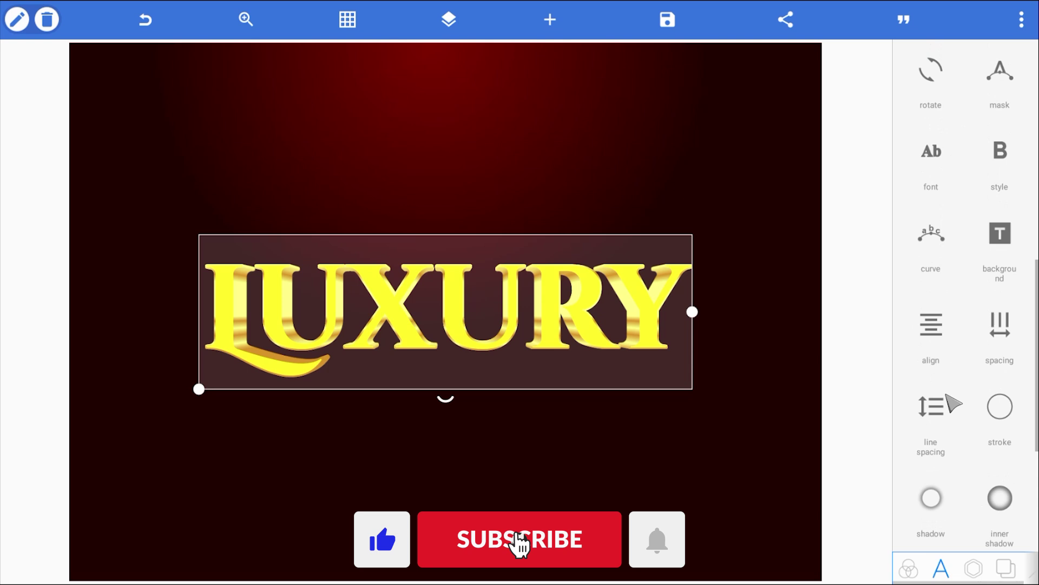
Step: Open and confirm the relative position options, keeping LUXURY centred on the canvas
scroll(952, 403, "up", 5)
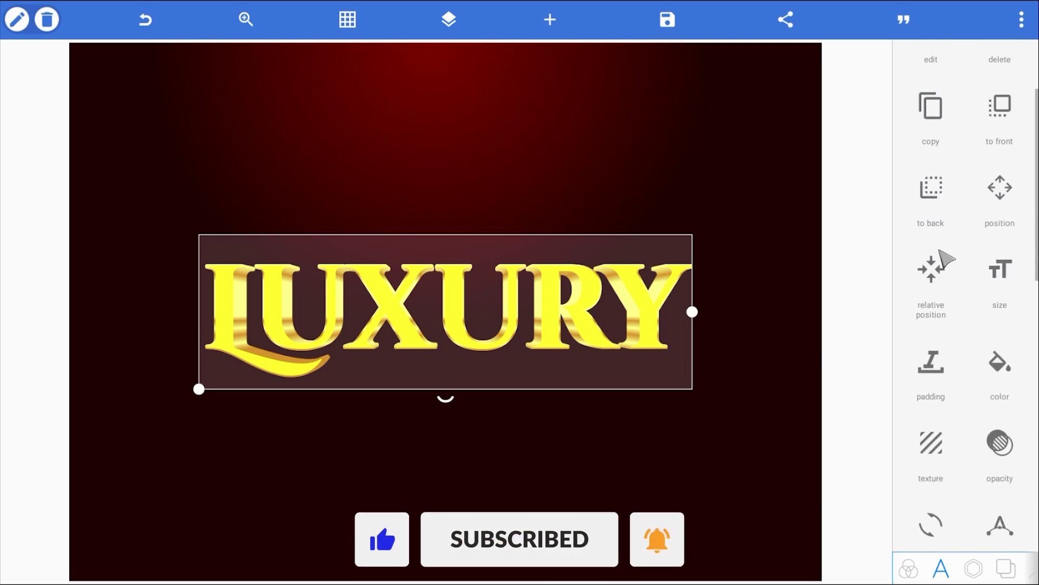
left_click(940, 260)
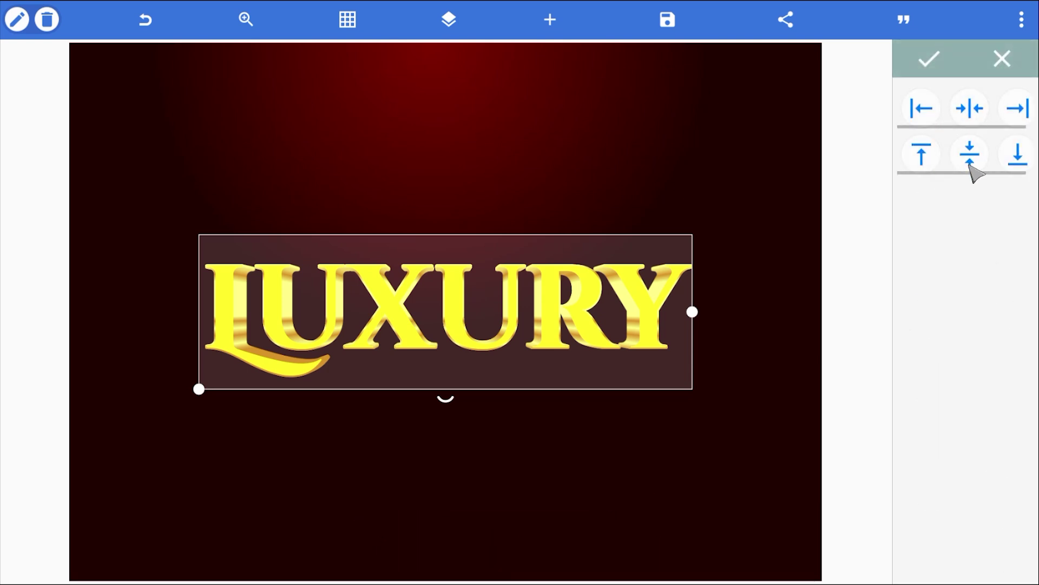
left_click(929, 58)
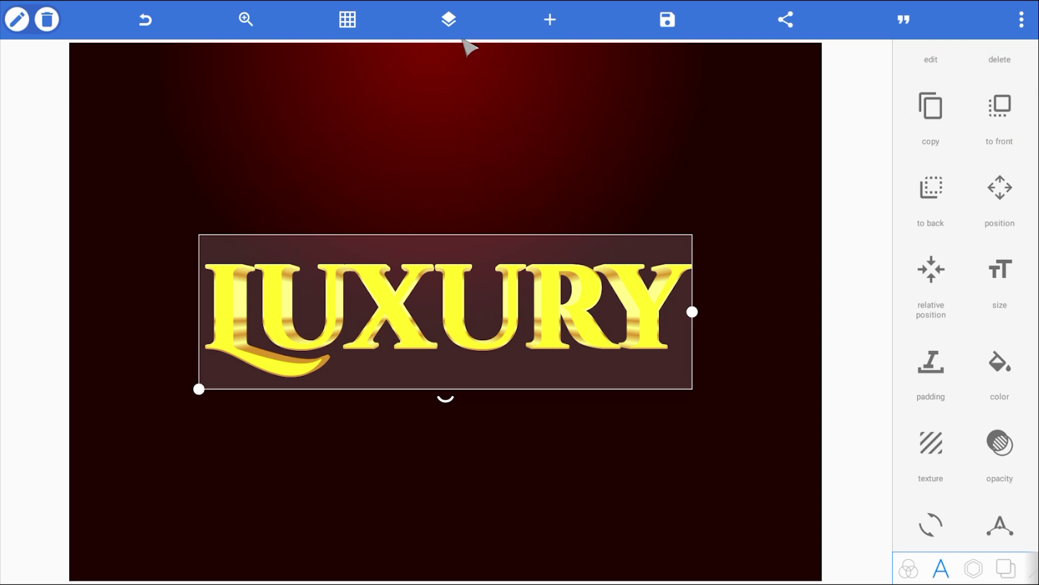
Step: Unhide the second Luxury layer and select it for editing
left_click(450, 21)
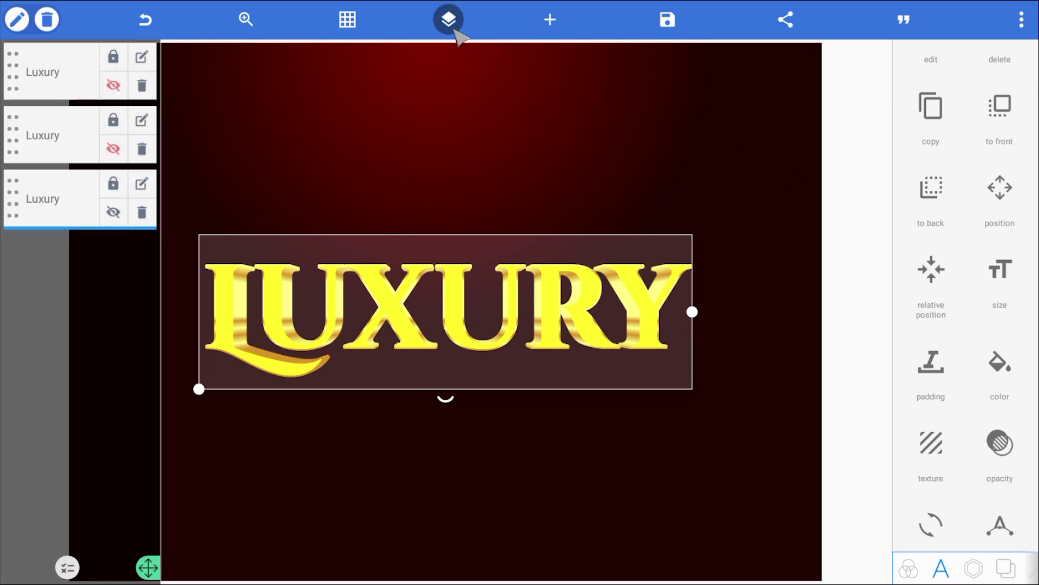
left_click(113, 149)
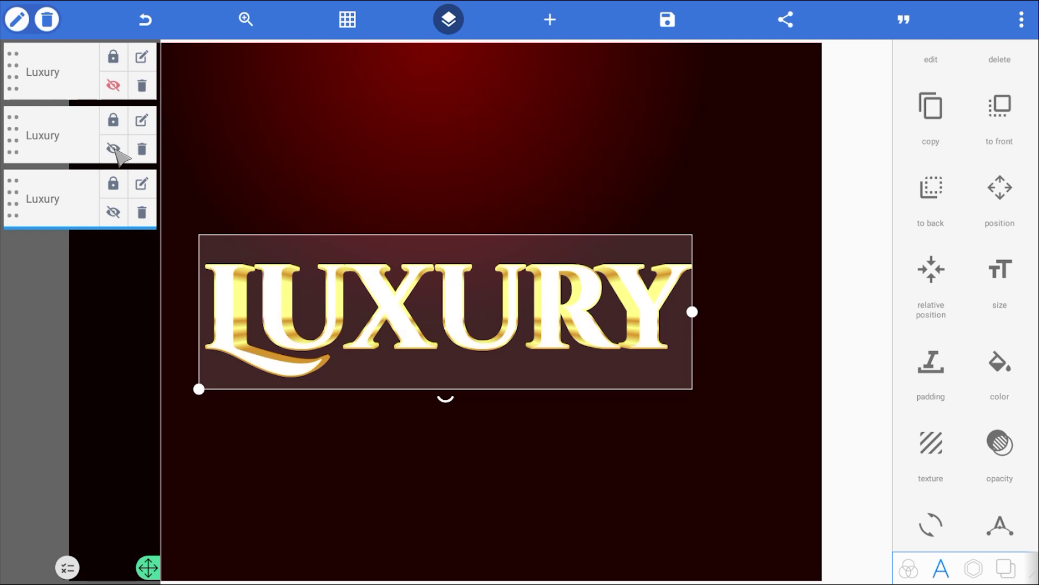
left_click(86, 145)
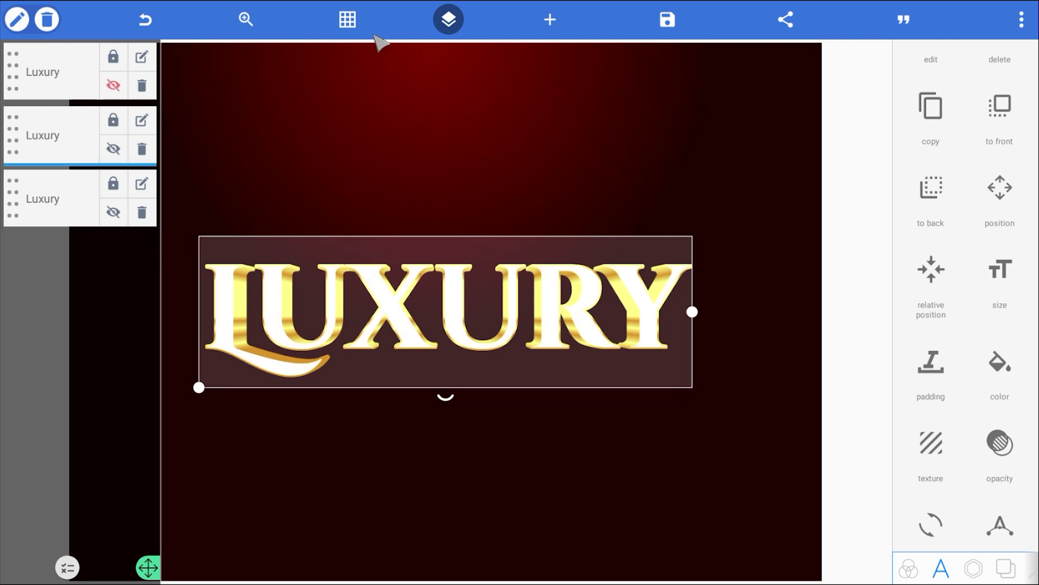
left_click(448, 24)
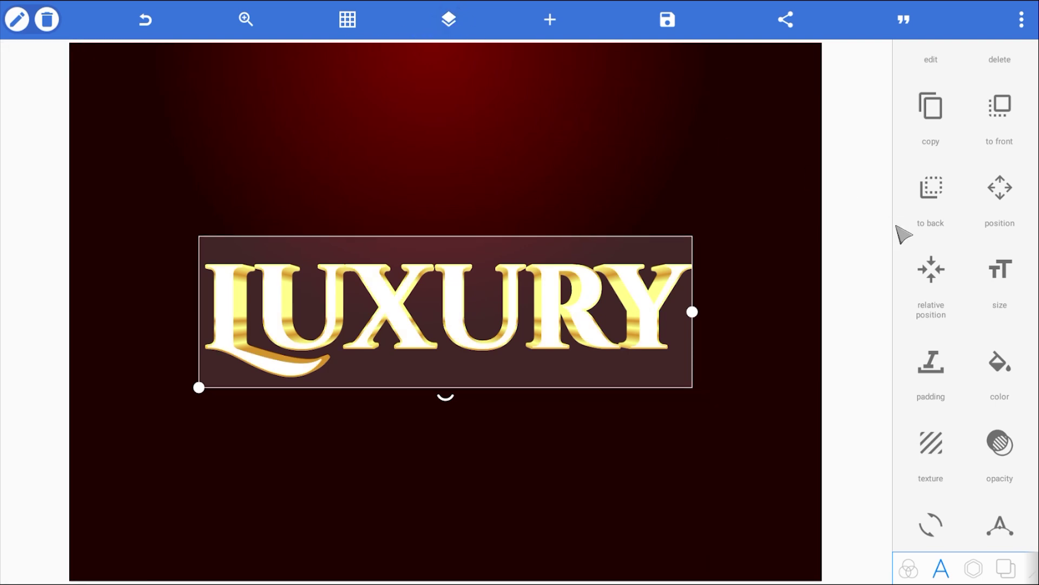
scroll(921, 251, "down", 3)
Step: Fill the LUXURY letter faces with the red texture image, ratio kept, scaled to 130%
left_click(941, 312)
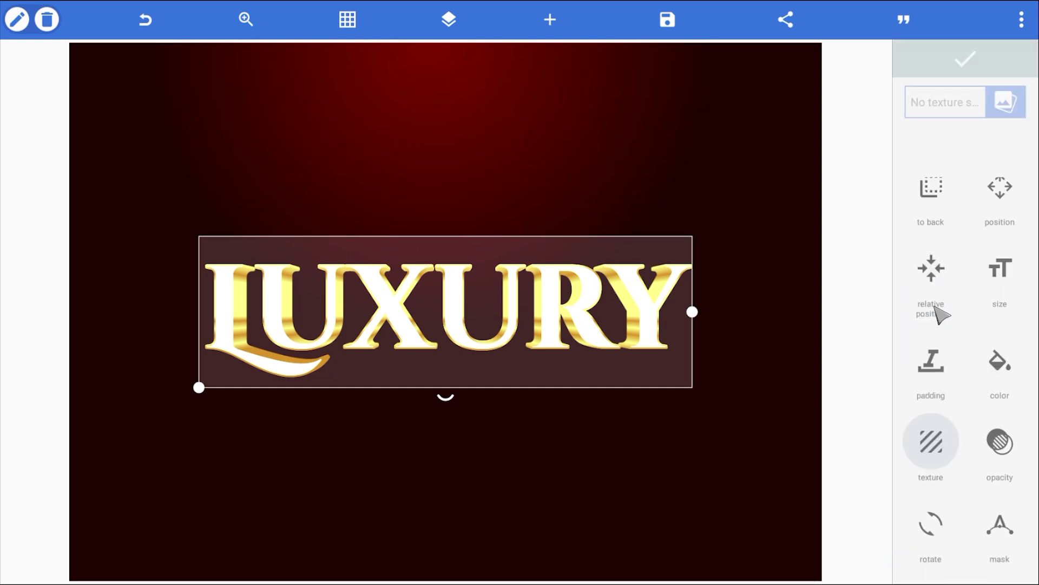
left_click(998, 103)
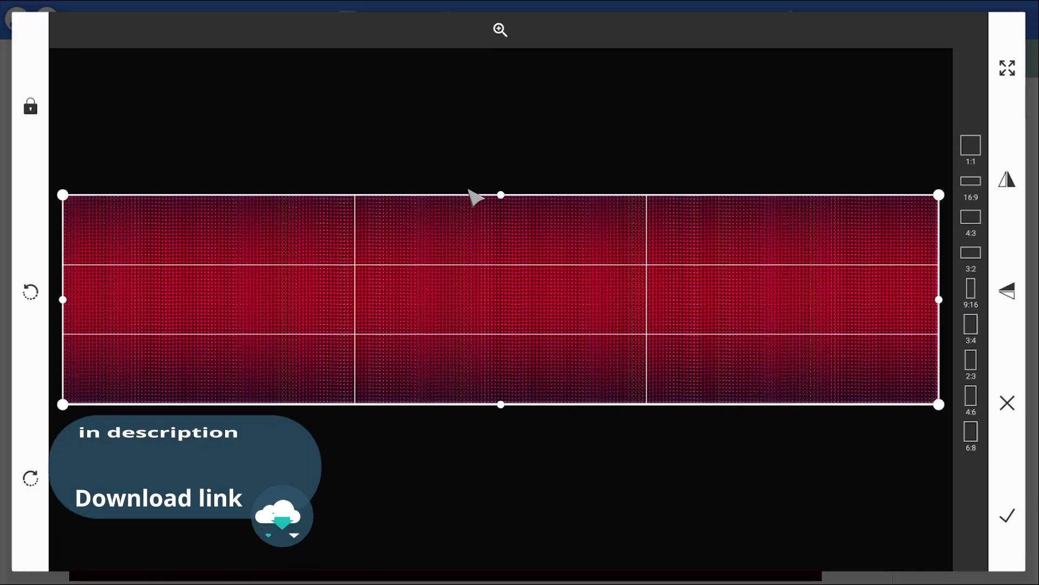
left_click(1009, 518)
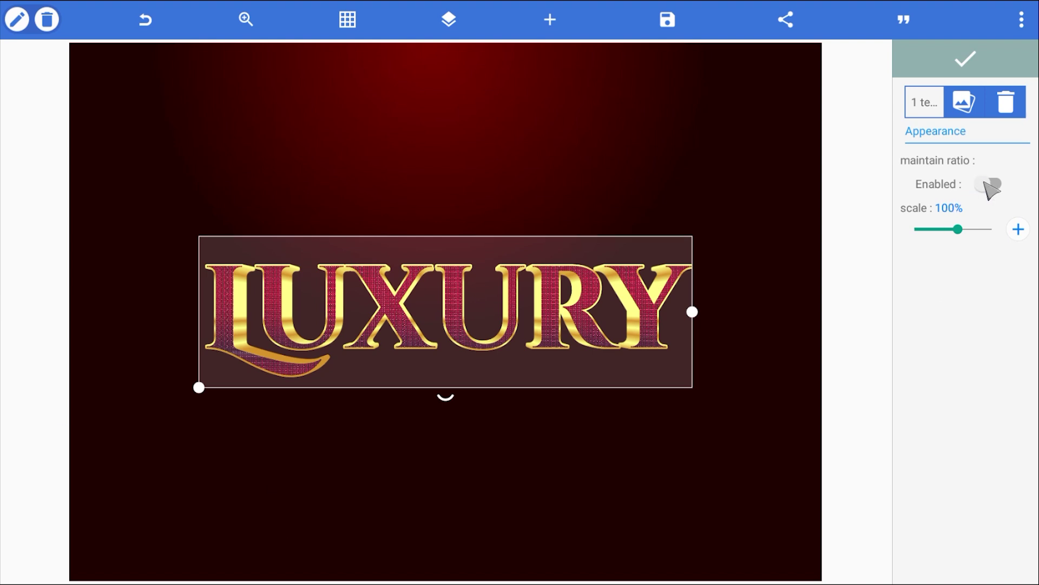
left_click(989, 186)
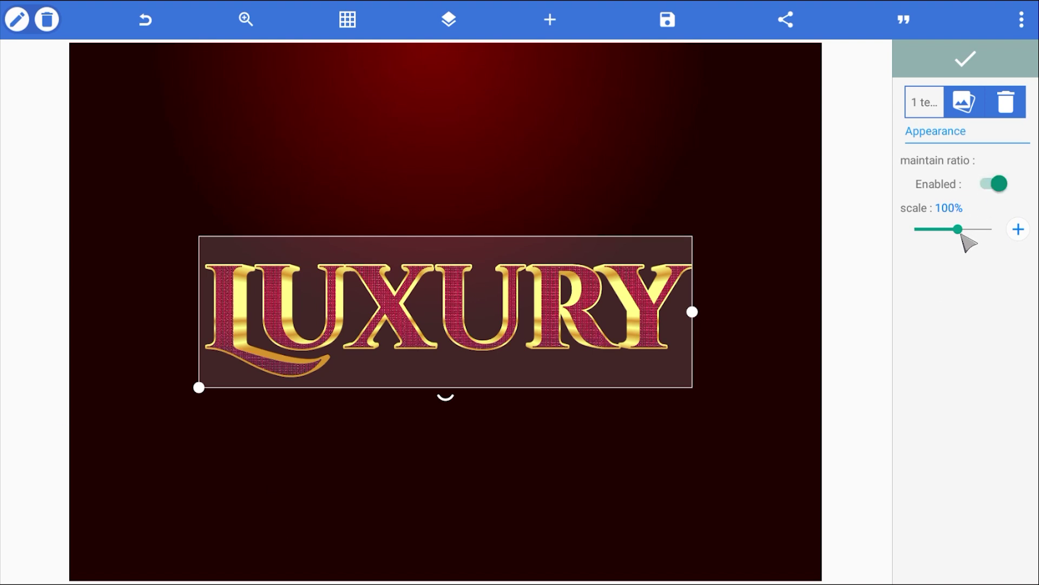
left_click_drag(963, 235, 970, 237)
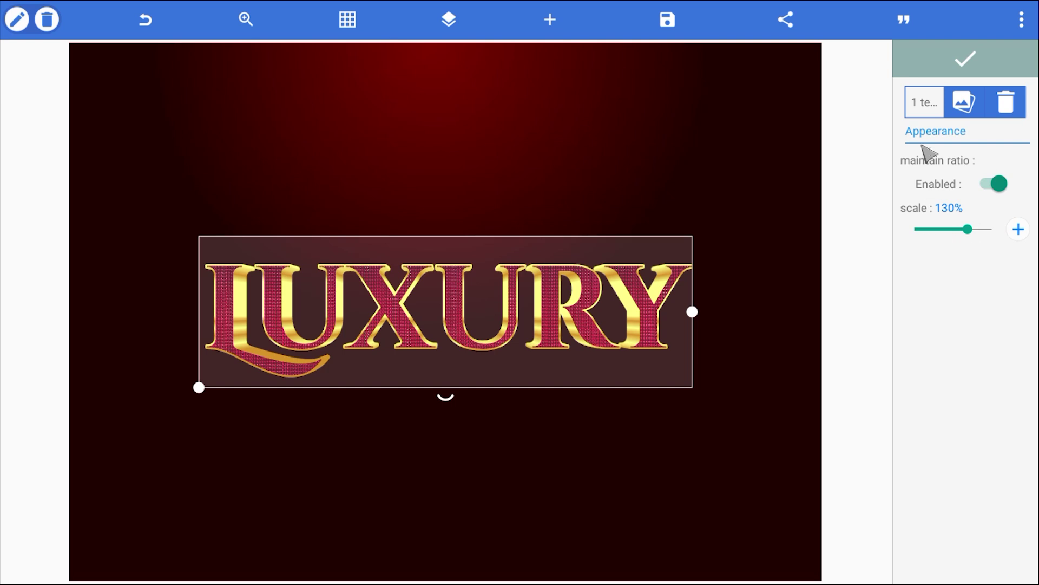
left_click(967, 62)
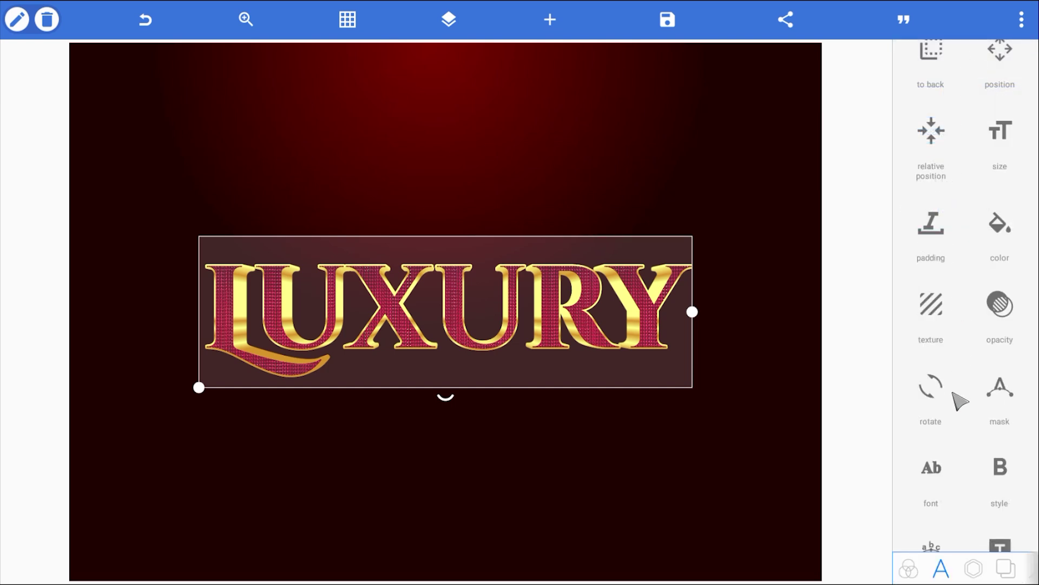
Step: Turn on Inner Shadow for the LUXURY text and add a bright, slightly transparent red colour
left_click_drag(954, 400, 965, 206)
left_click_drag(974, 348, 966, 209)
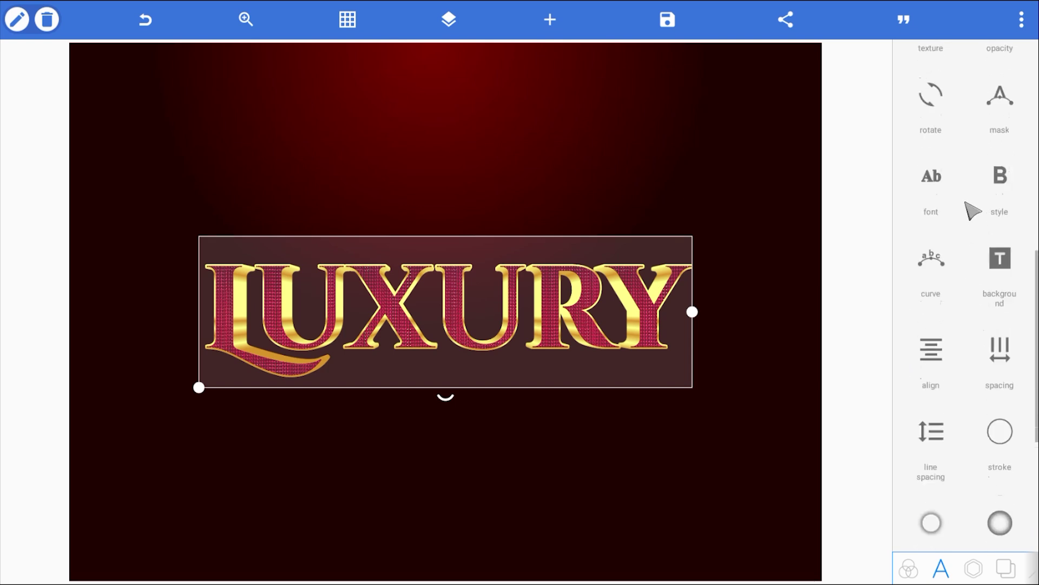
left_click_drag(972, 364, 967, 179)
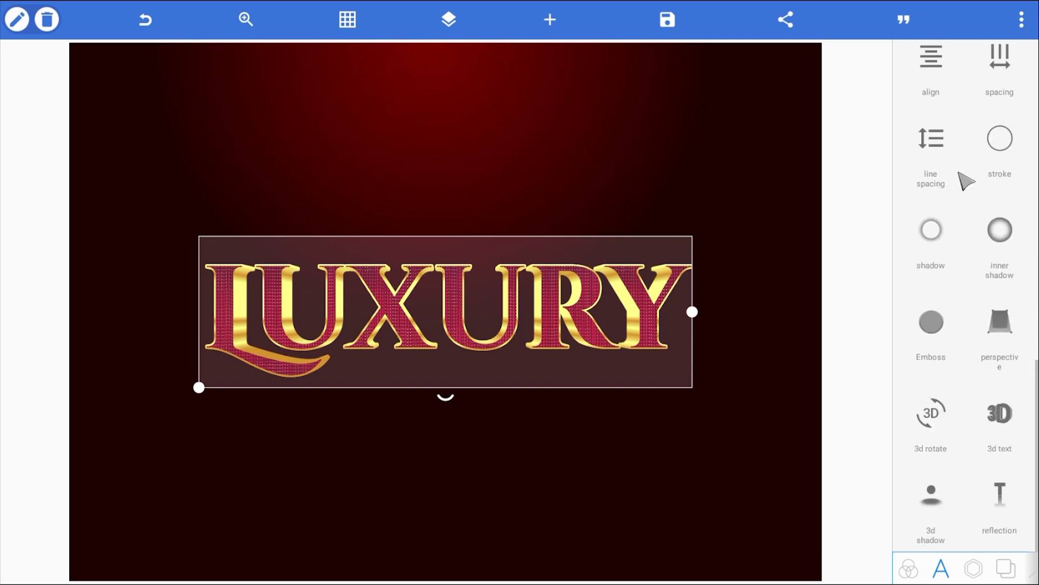
left_click(1002, 244)
left_click(997, 99)
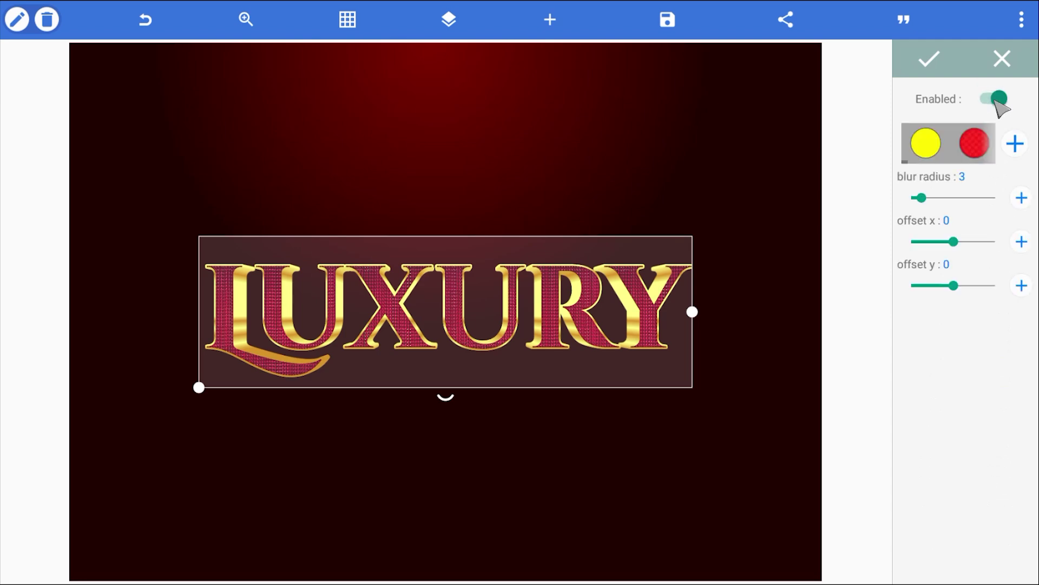
left_click(1014, 144)
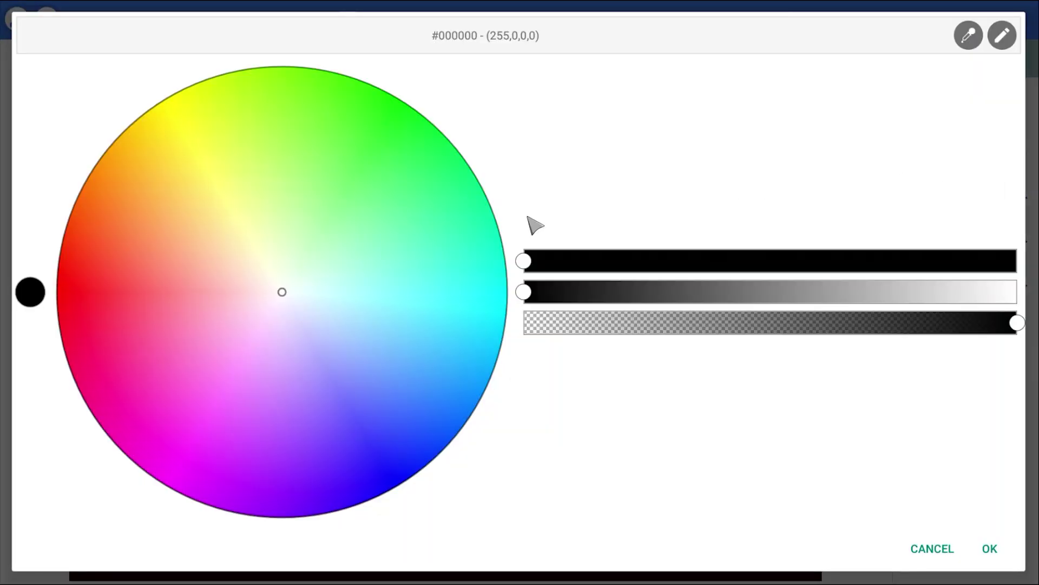
left_click_drag(282, 292, 58, 290)
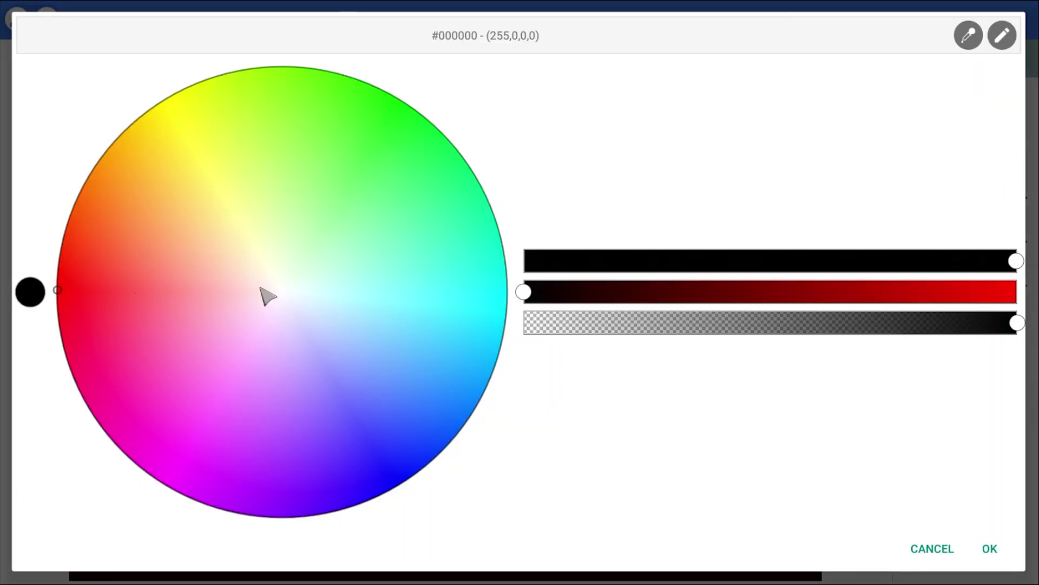
left_click_drag(753, 294, 983, 333)
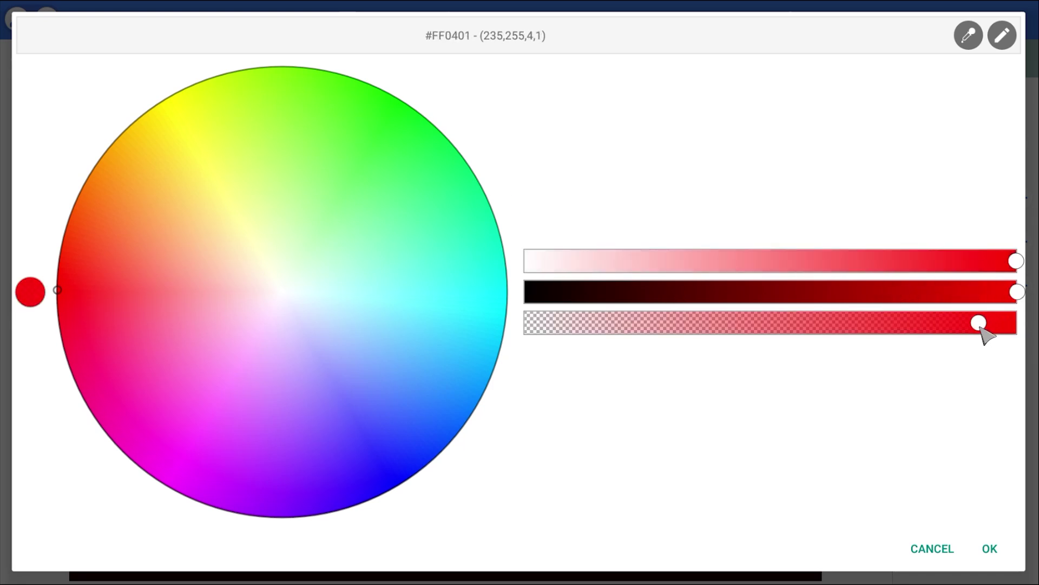
left_click(990, 549)
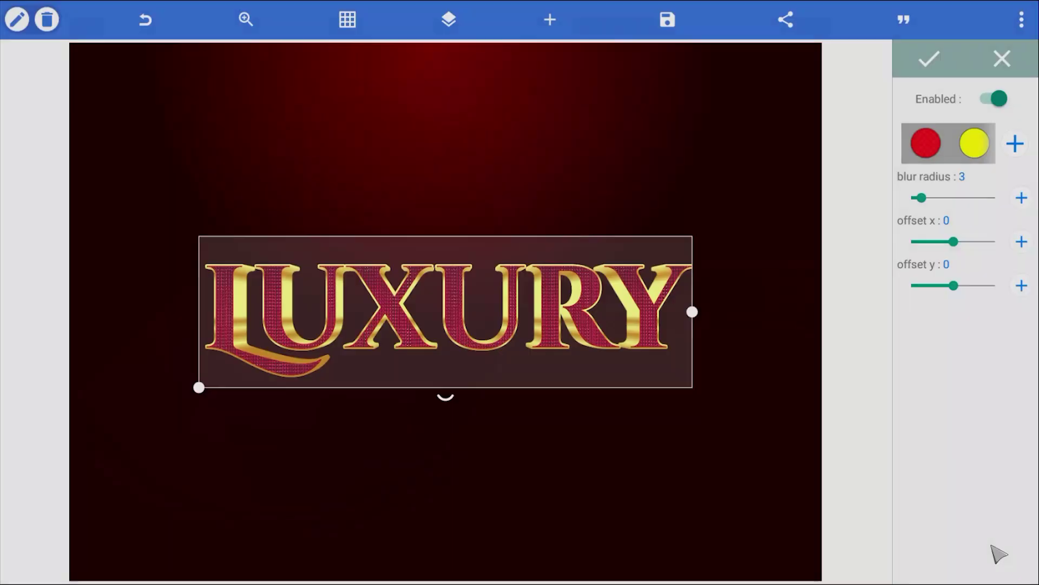
Step: Set inner shadow blur 7, offset x 8, offset y -9, swap the red/yellow colours, then deselect
left_click_drag(922, 198, 935, 198)
left_click_drag(956, 243, 958, 243)
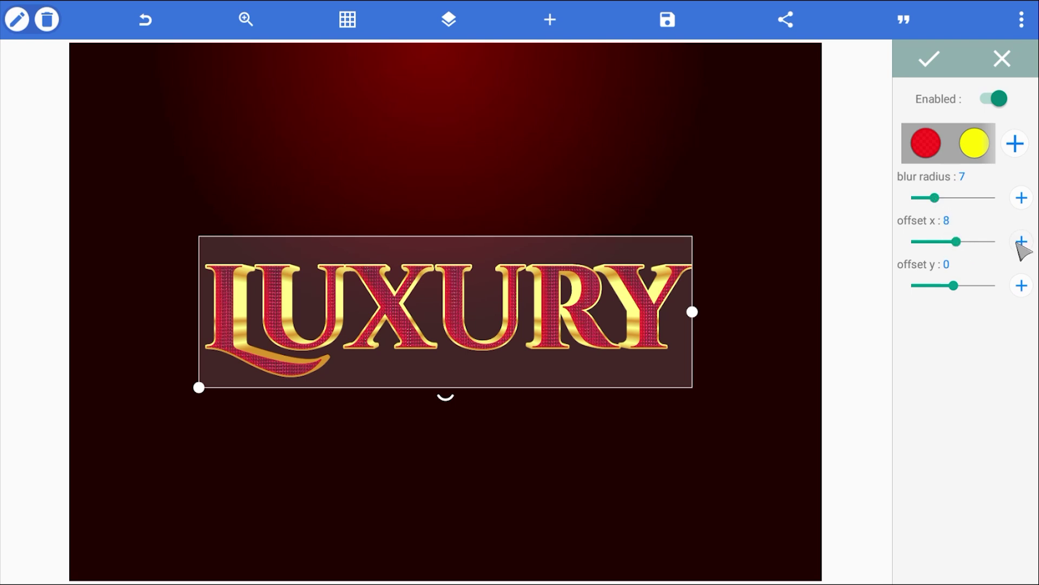
left_click_drag(954, 286, 955, 297)
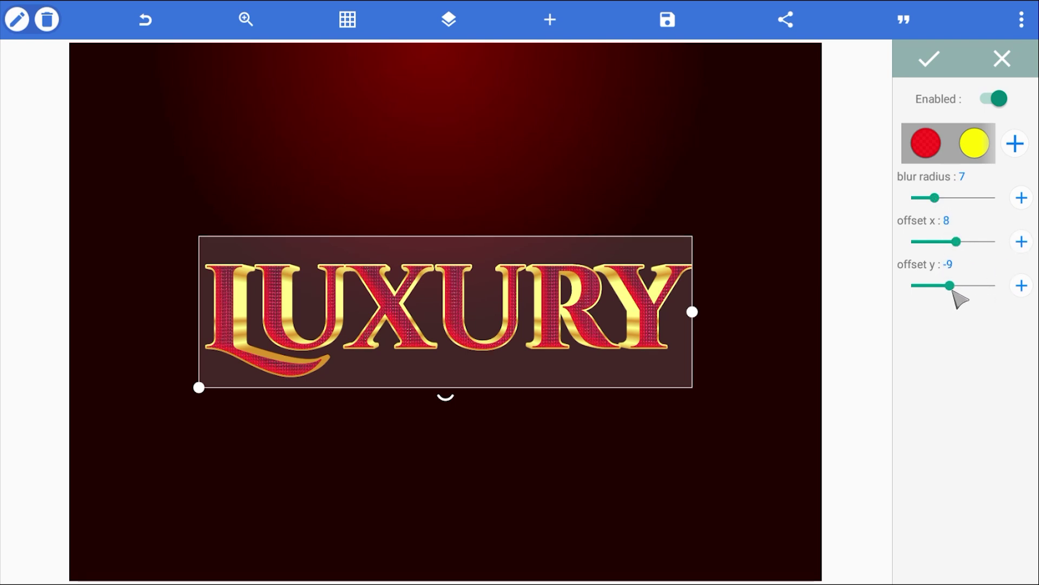
left_click_drag(993, 144, 927, 143)
left_click(929, 59)
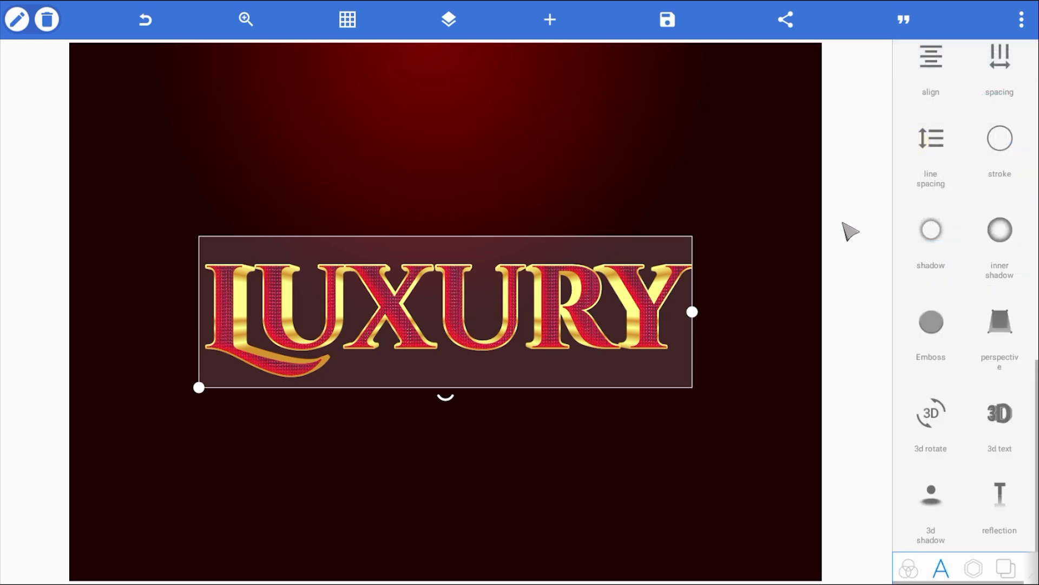
left_click(784, 270)
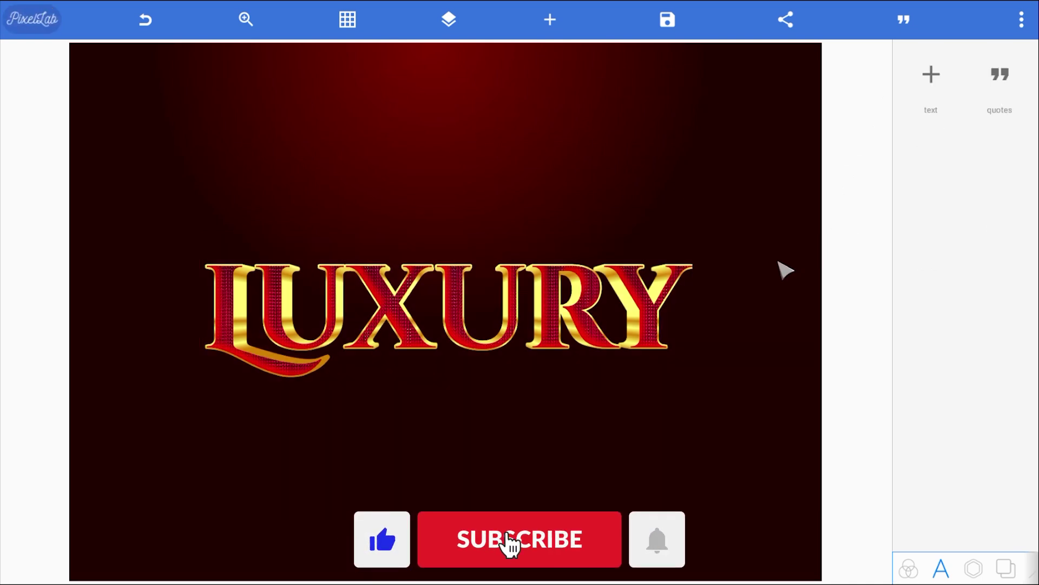
Step: Unhide and select the top Luxury layer in the layers list
left_click(458, 27)
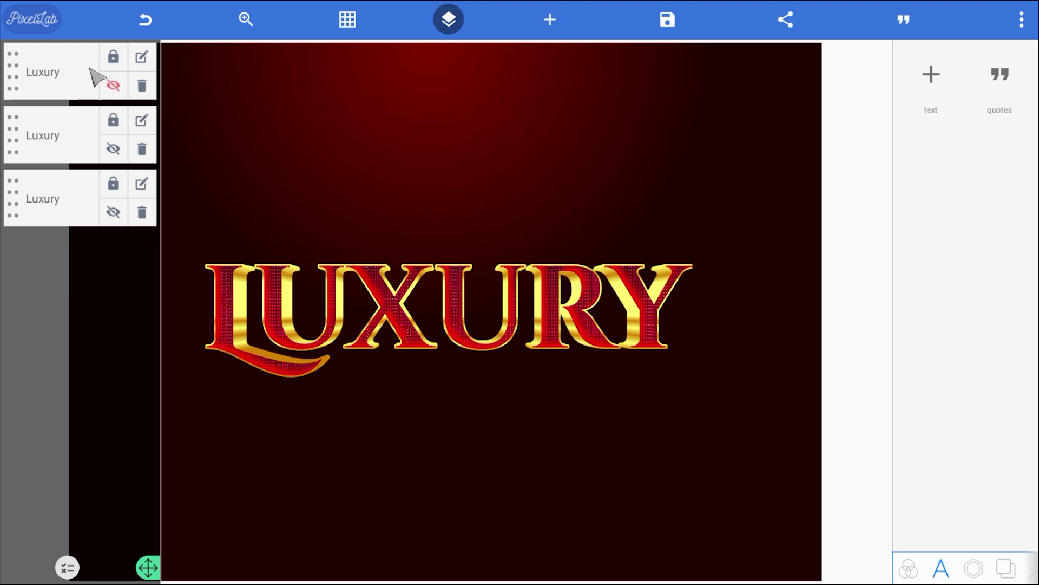
left_click(113, 86)
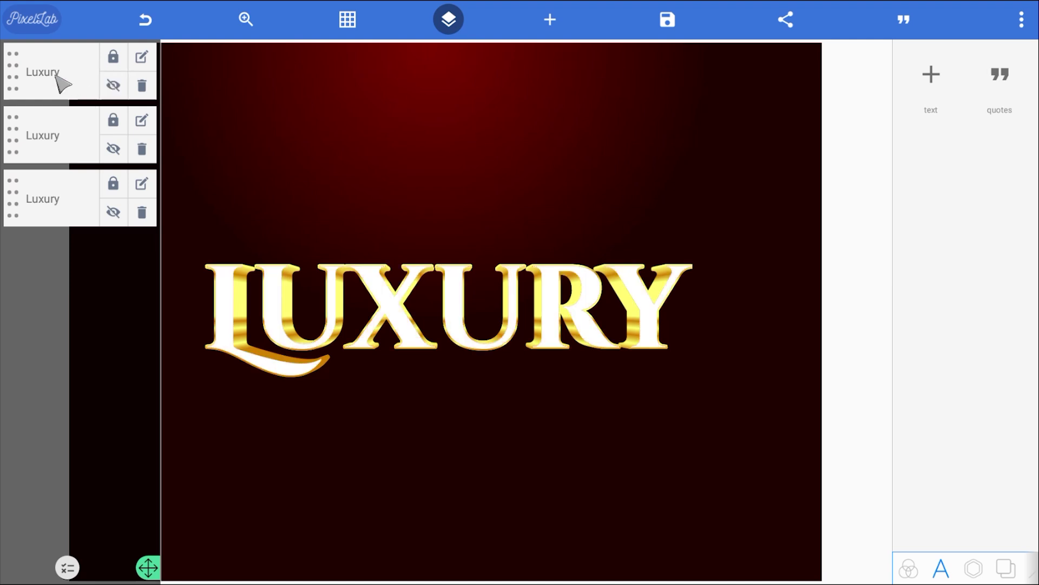
left_click(57, 78)
left_click(440, 24)
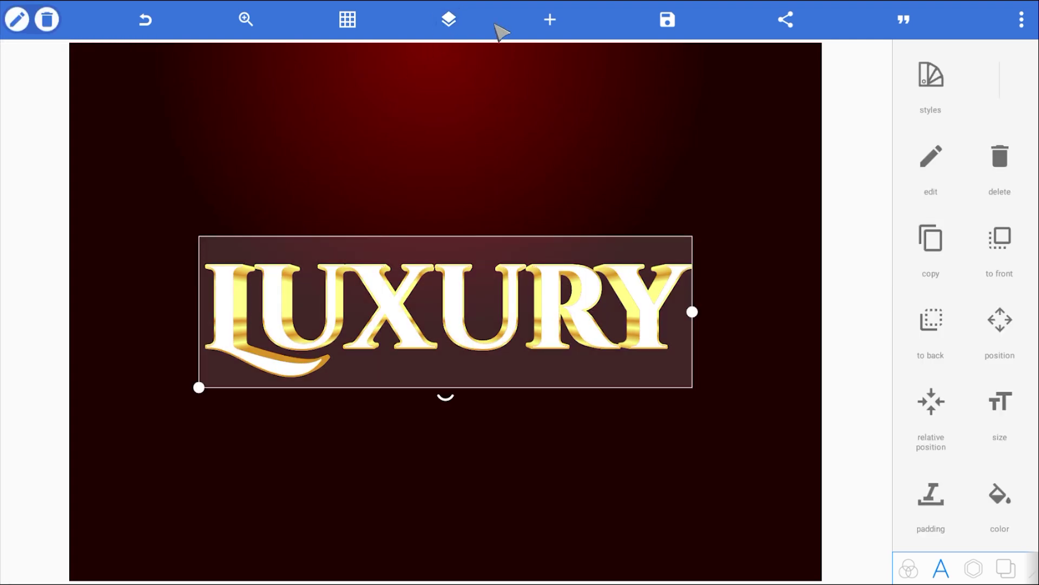
Step: Add a fully transparent (alpha 0) colour to the top layer's face gradient
scroll(973, 442, "down", 2)
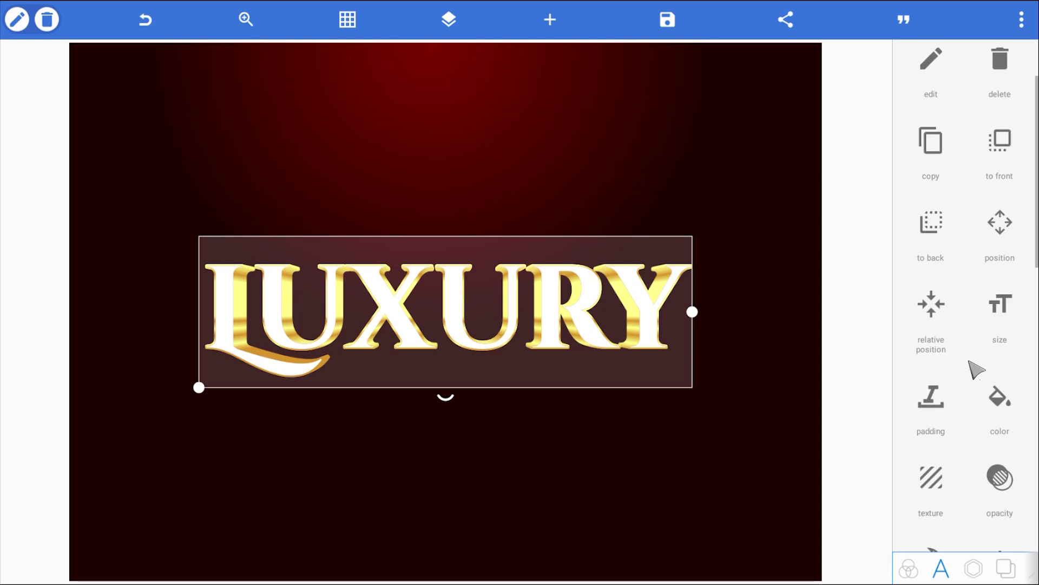
left_click(1000, 398)
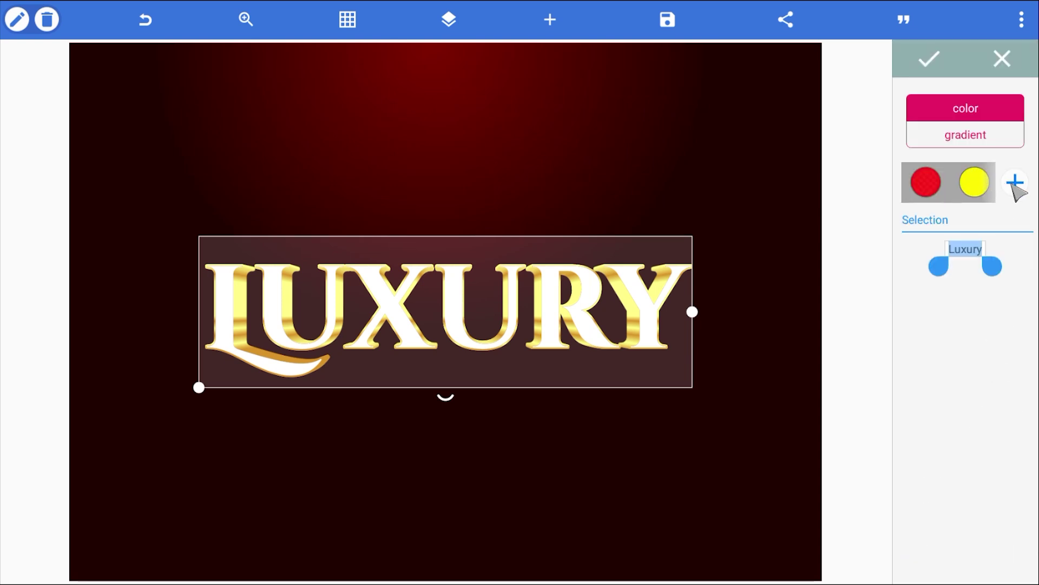
left_click(1016, 184)
left_click_drag(866, 324, 521, 325)
left_click(983, 548)
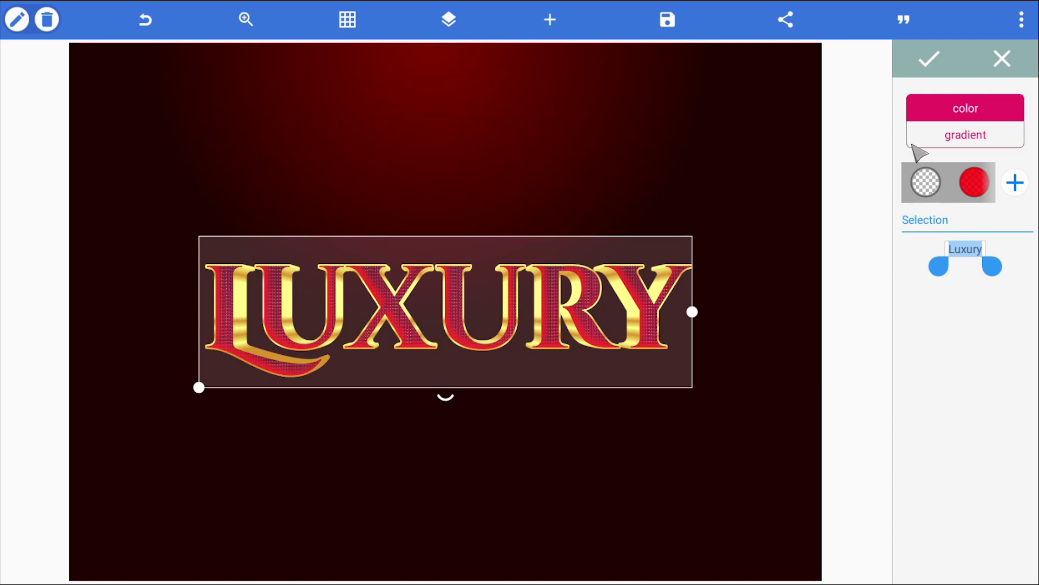
left_click(928, 58)
scroll(955, 201, "down", 10)
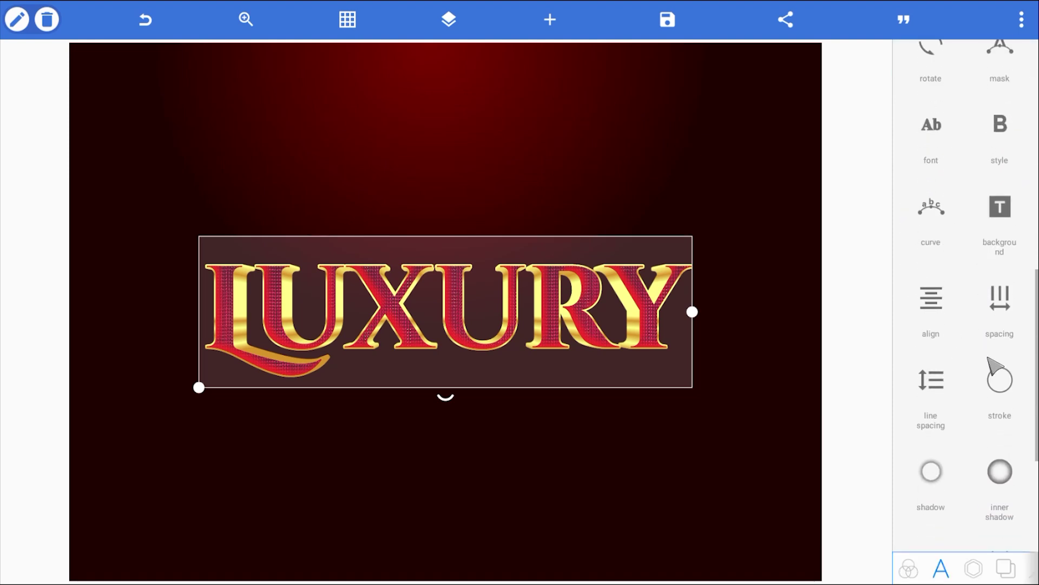
Step: Give the top LUXURY layer a pale yellow #FFF574 outline of width 5
left_click(1000, 175)
left_click(995, 99)
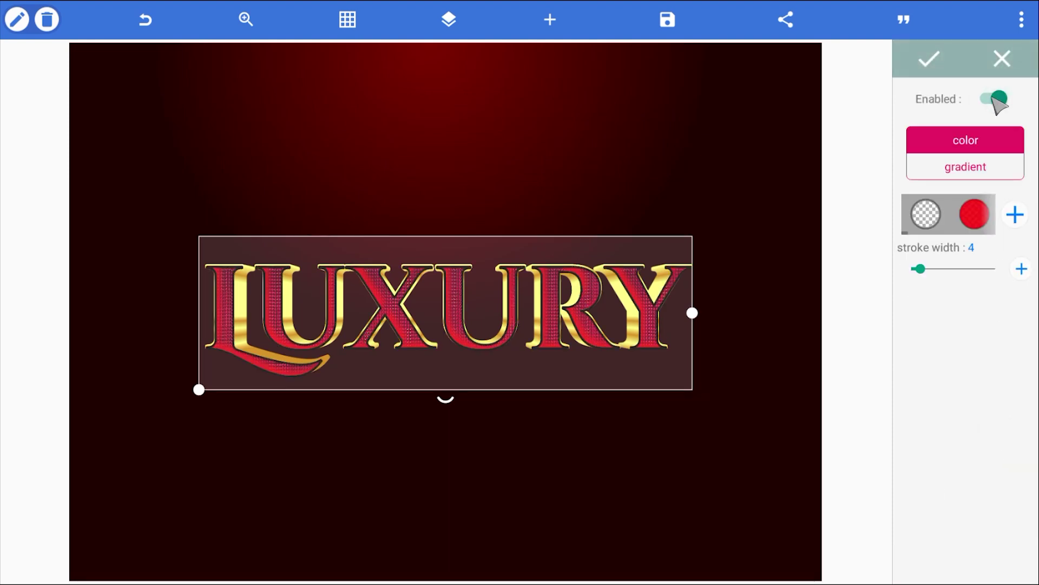
left_click(1015, 214)
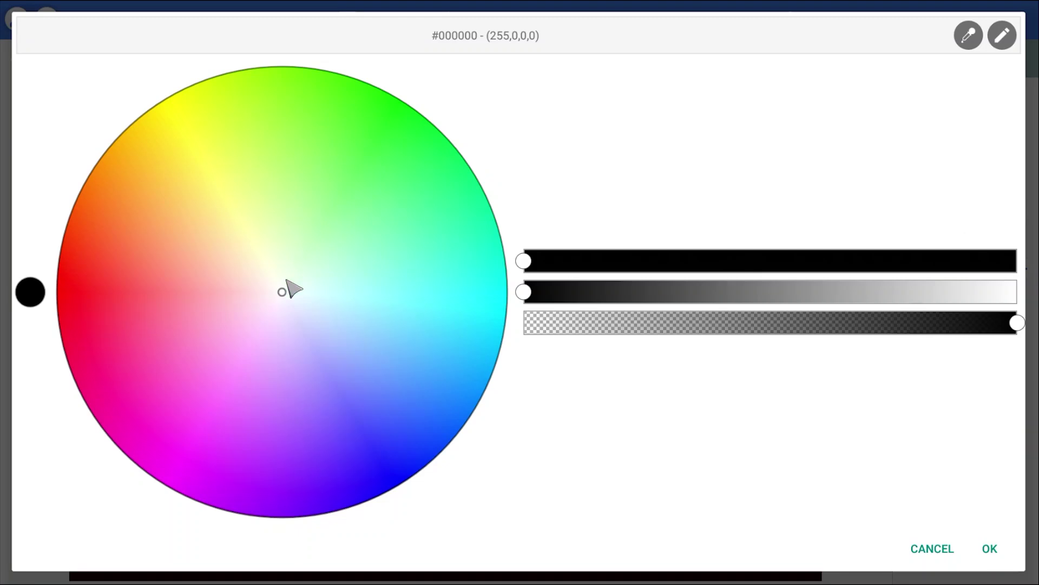
left_click(158, 110)
left_click_drag(524, 293, 1016, 302)
left_click_drag(1016, 261, 796, 265)
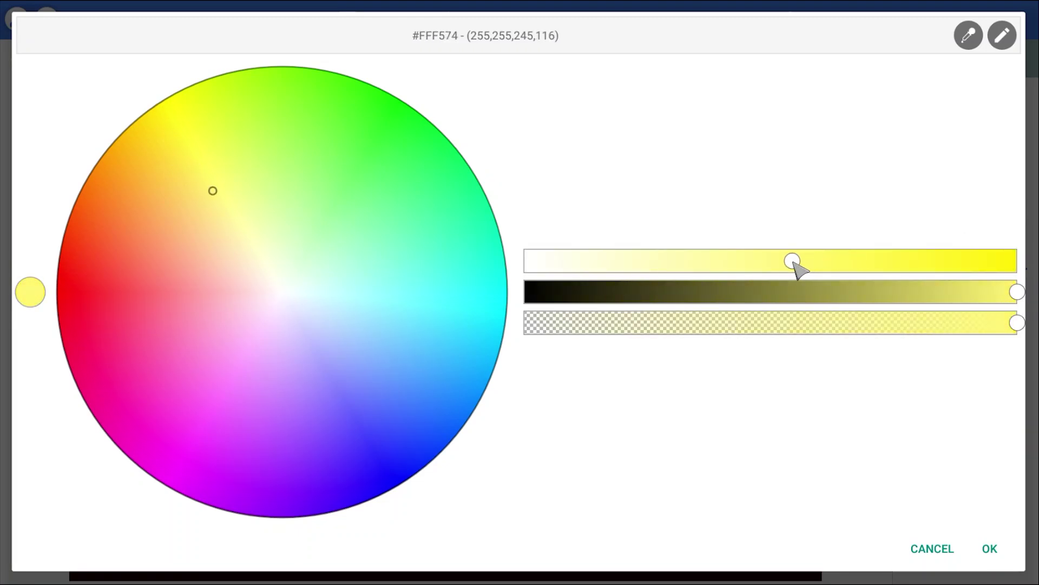
left_click(989, 548)
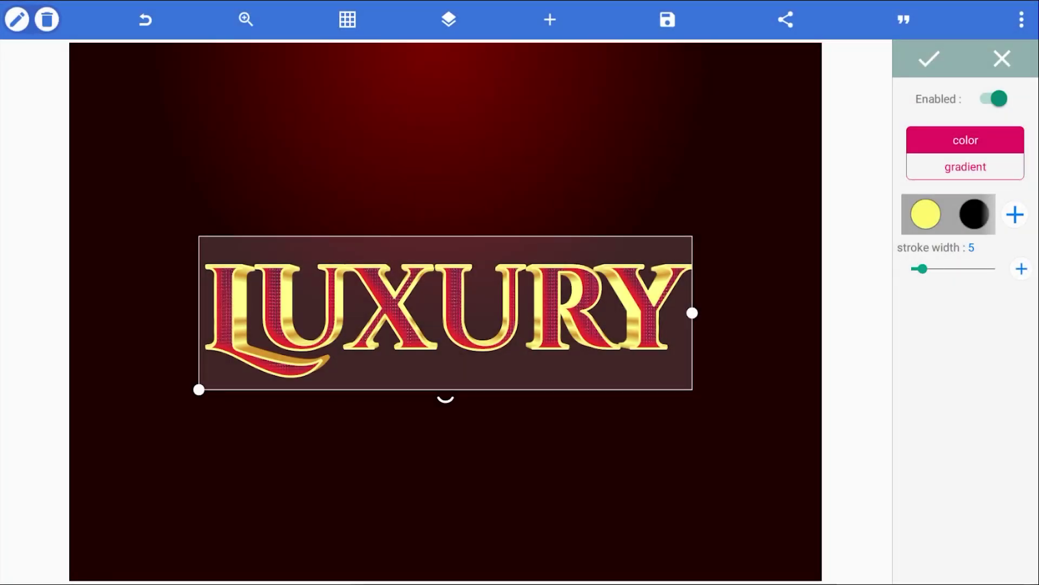
left_click(935, 71)
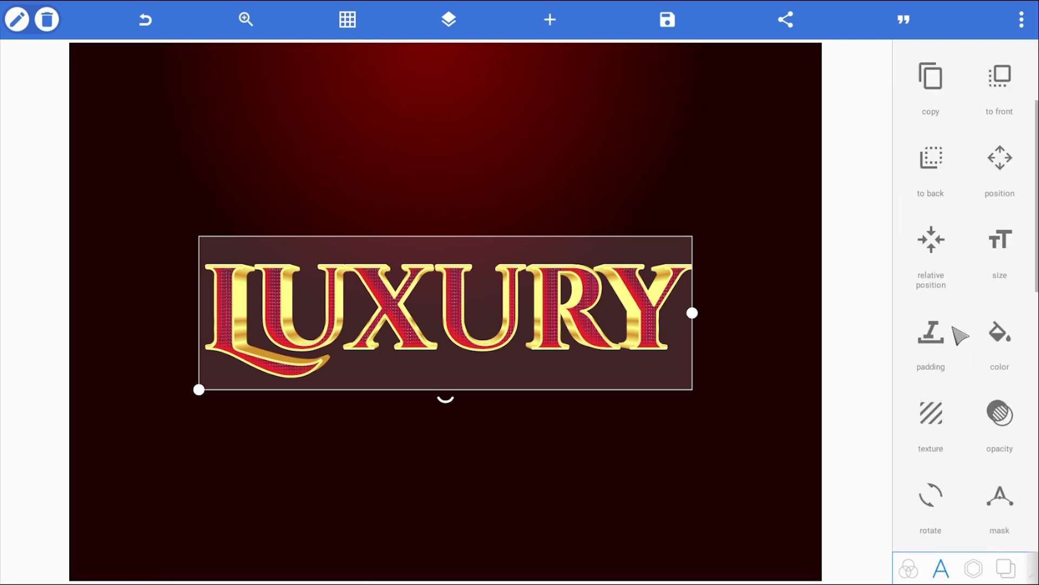
Step: Centre the LUXURY text horizontally and vertically on the canvas
left_click(945, 259)
left_click(967, 115)
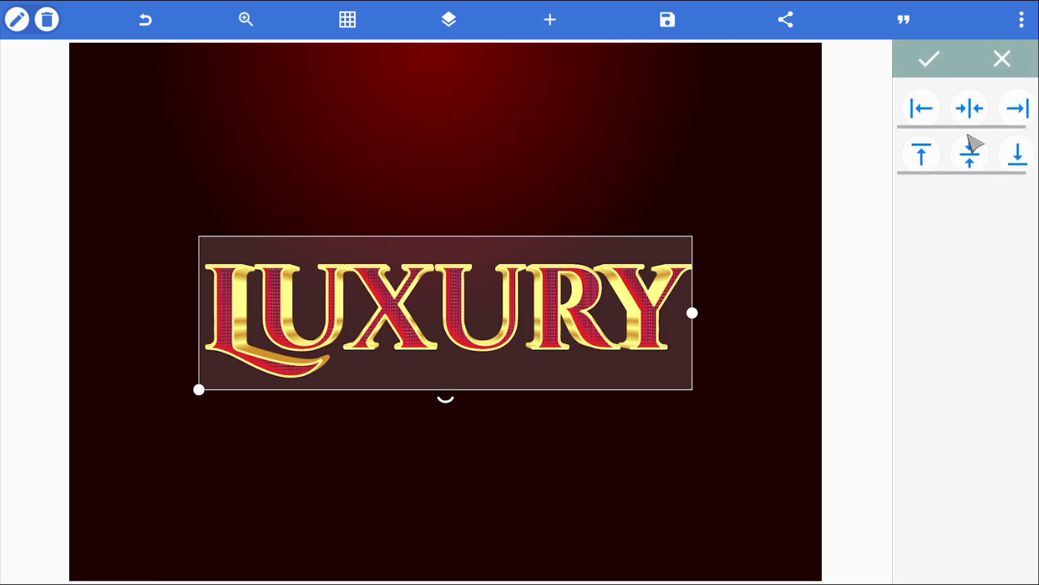
left_click(967, 150)
left_click(929, 59)
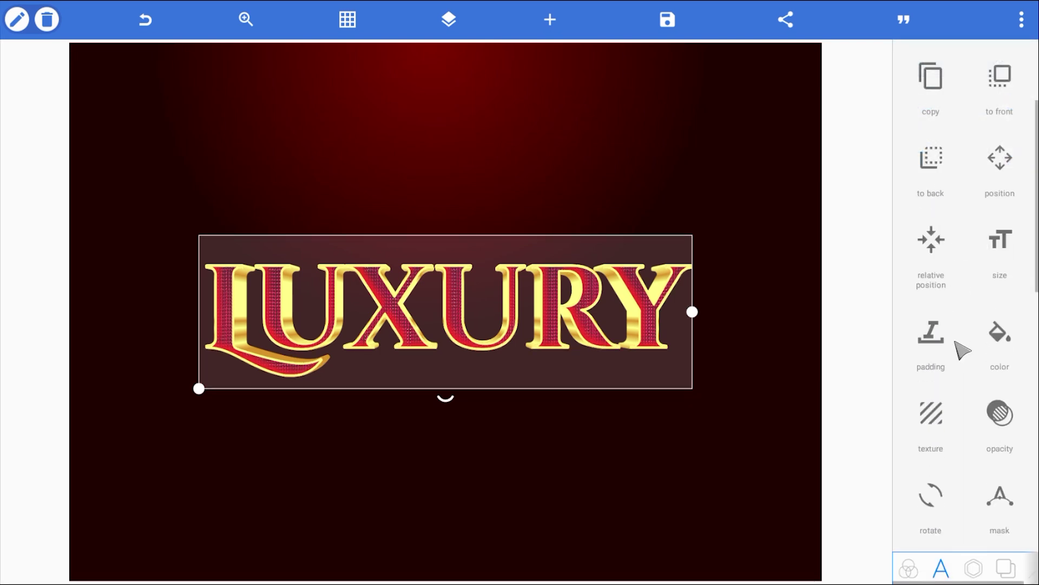
Step: Enable a yellow-black inner shadow with blur 5 and zero offsets, then deselect the text
left_click_drag(963, 348, 928, 162)
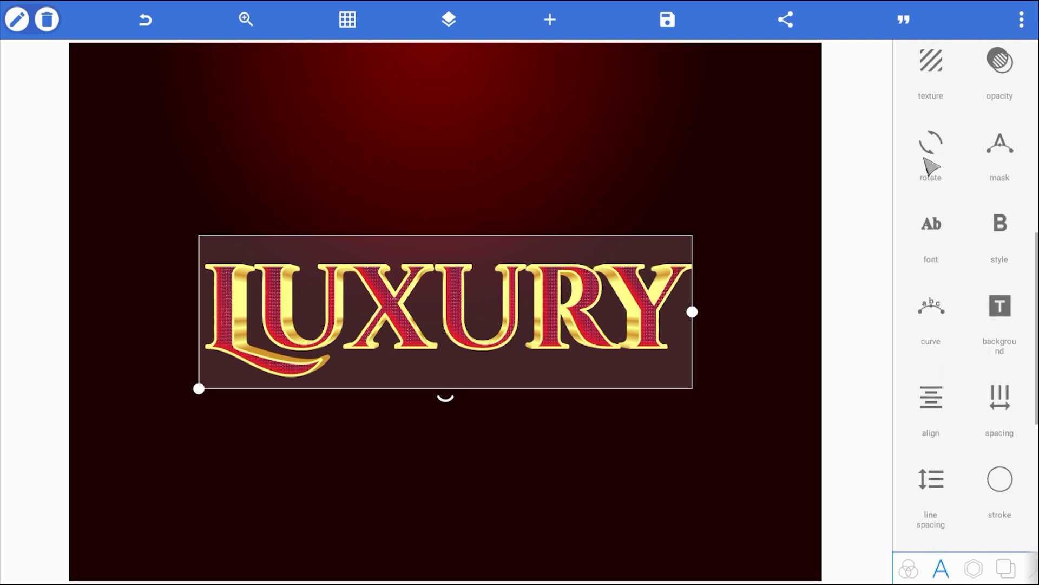
left_click_drag(963, 336, 954, 220)
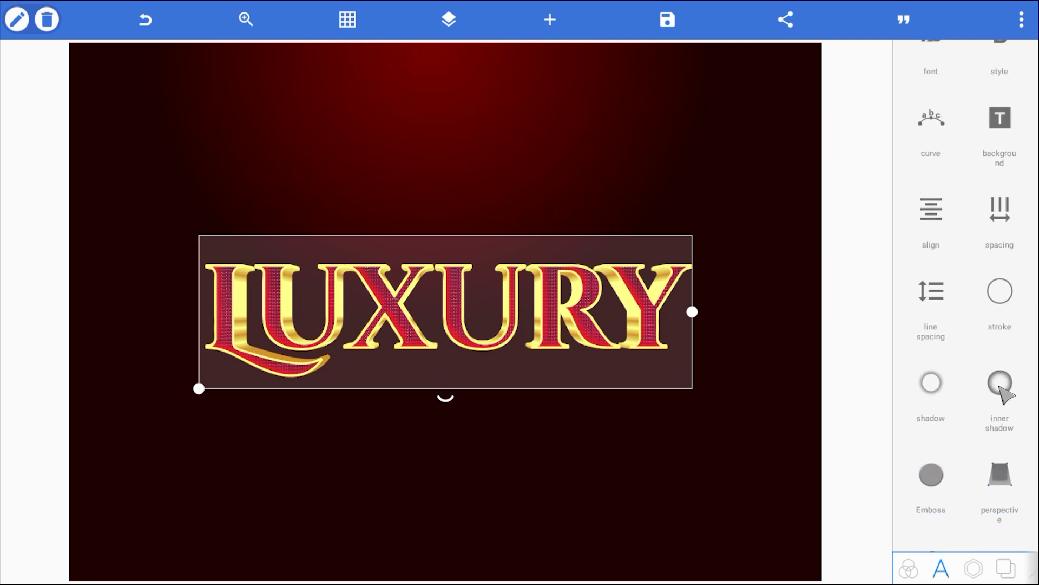
left_click(999, 384)
left_click(991, 98)
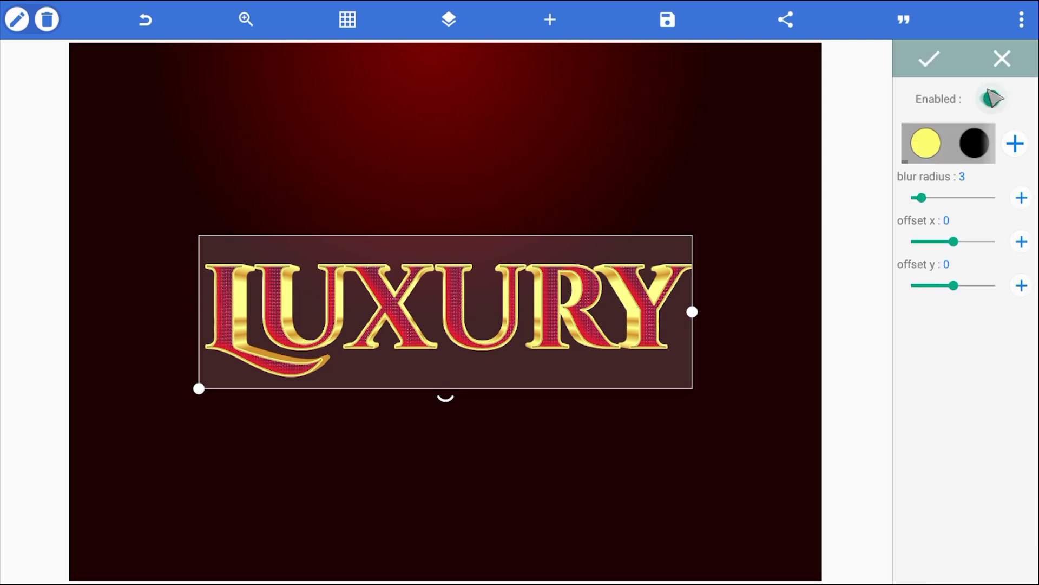
left_click(1012, 153)
left_click(932, 547)
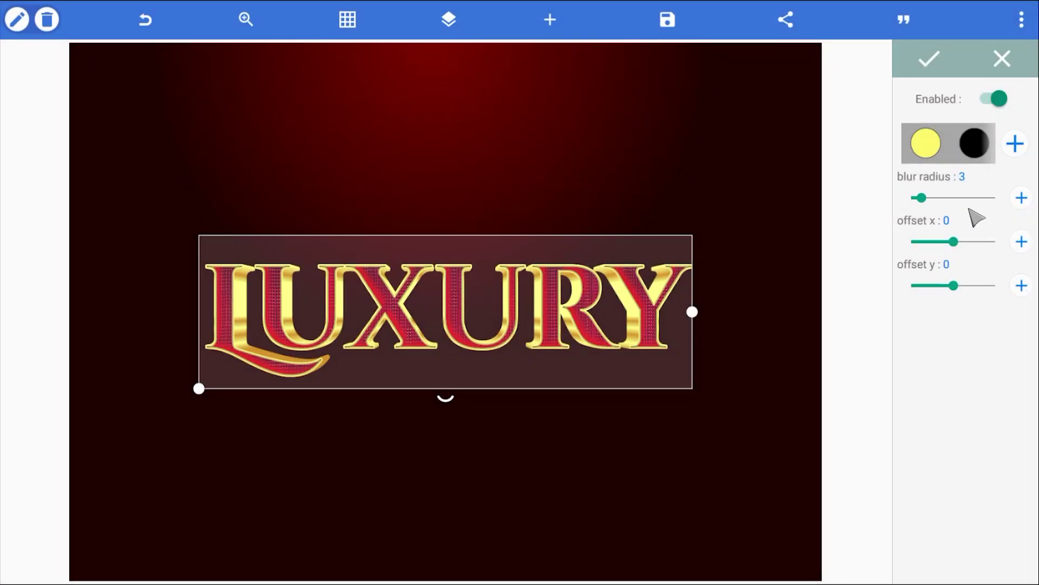
left_click(934, 64)
left_click(796, 265)
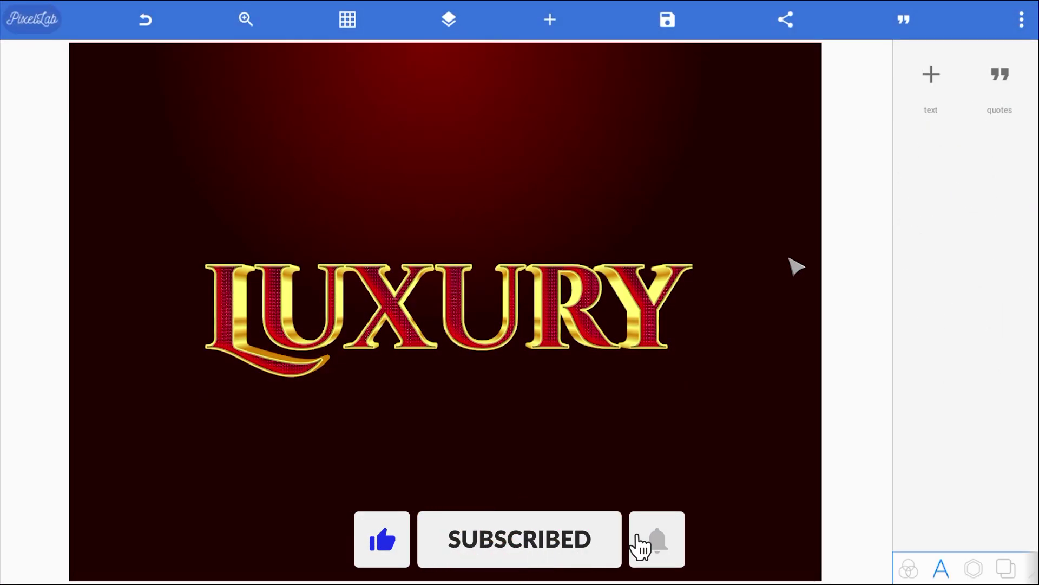